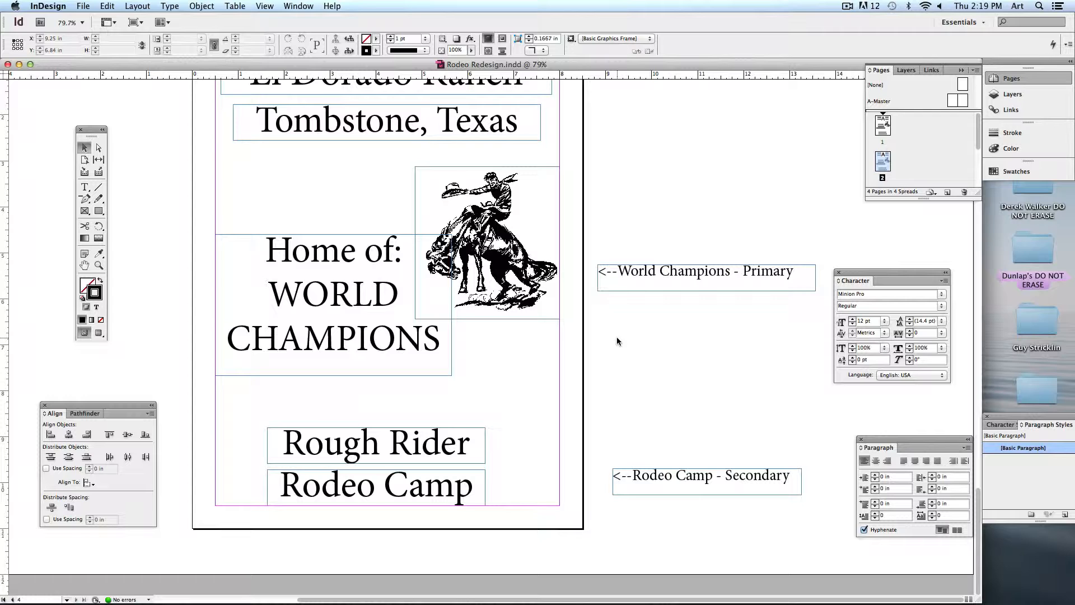
# Step: Delete the two note text frames, World Champions - Primary and Rodeo Camp - Secondary, from the pasteboard beside the page
pyautogui.moveTo(616, 337); pyautogui.dragTo(647, 403)
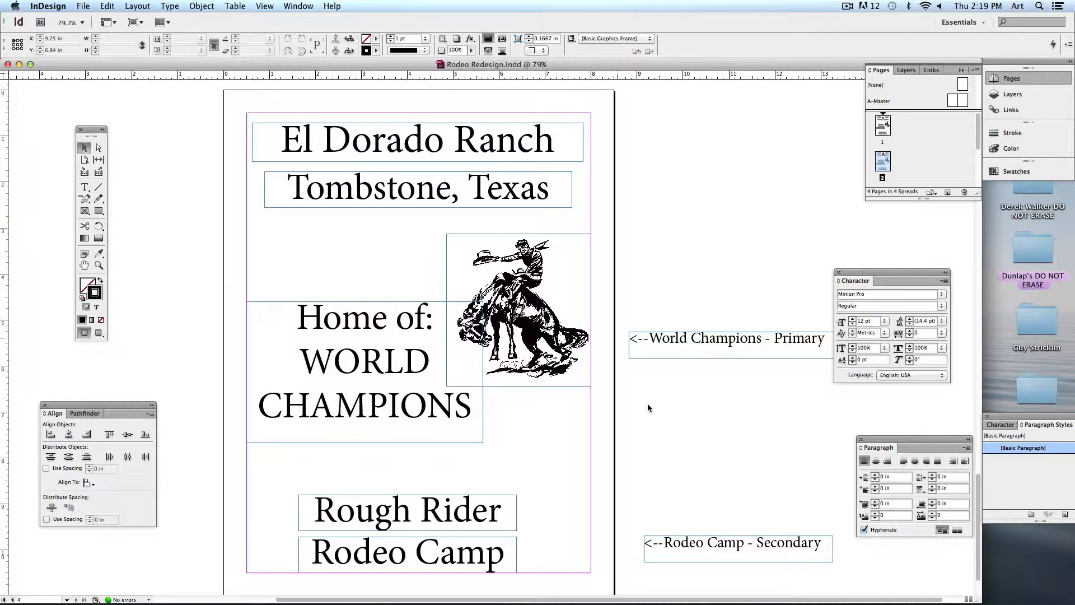
pyautogui.moveTo(678, 315); pyautogui.dragTo(736, 560)
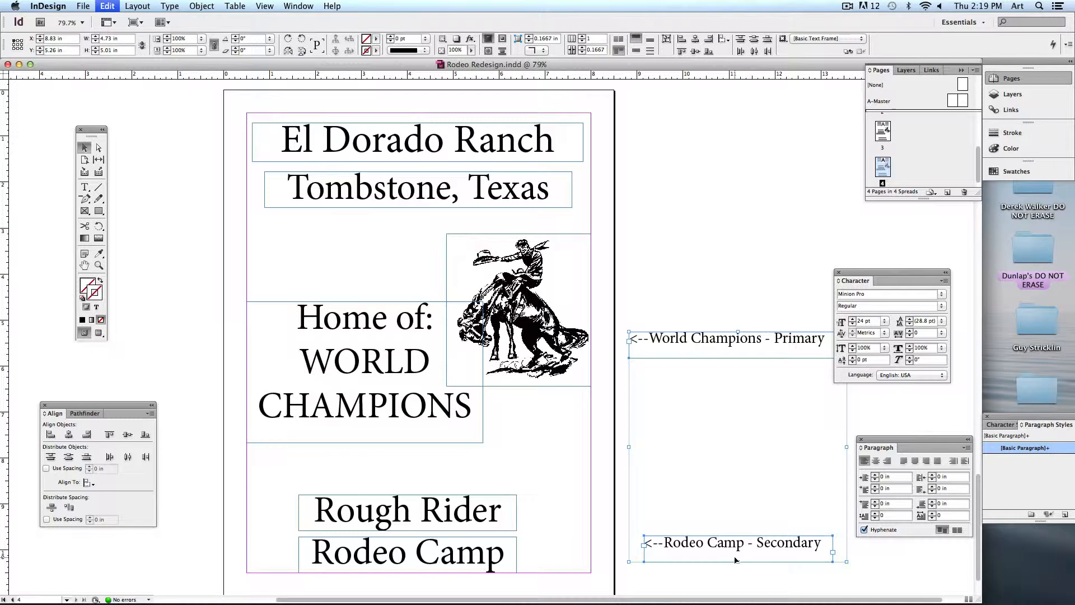
pyautogui.press('Delete')
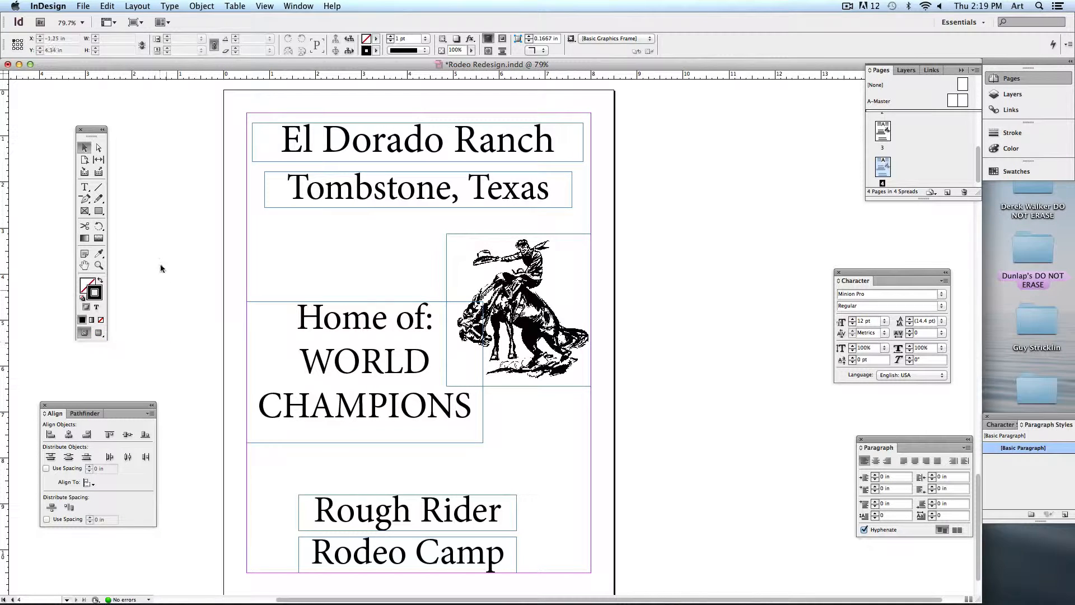
# Step: Draw an 8.5 by 2.9 in rectangle frame across the top of the page and fill it with Black
pyautogui.click(85, 211)
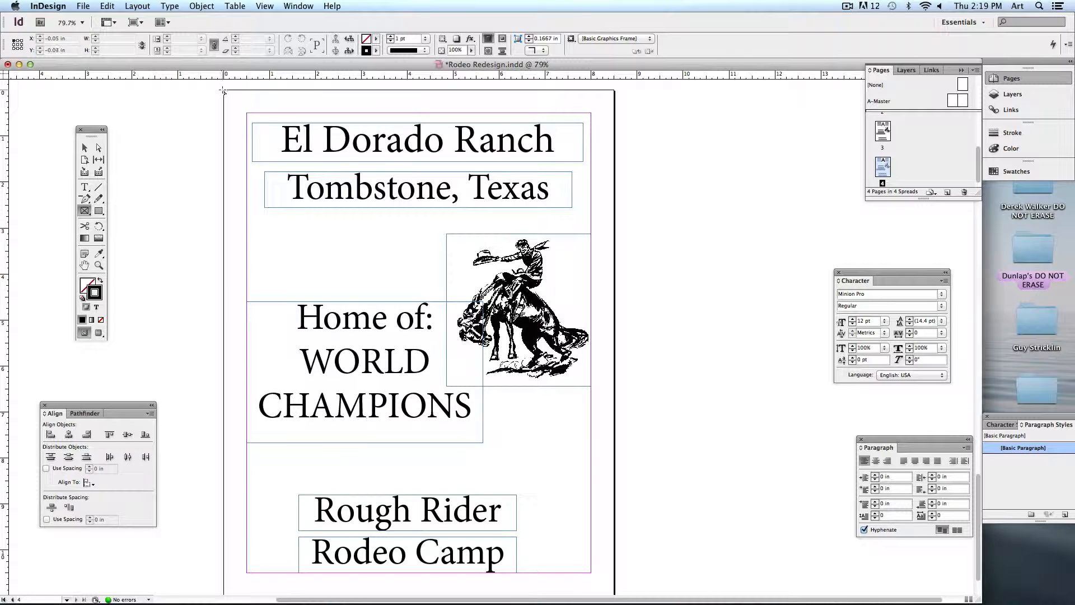
pyautogui.moveTo(223, 91); pyautogui.dragTo(614, 223)
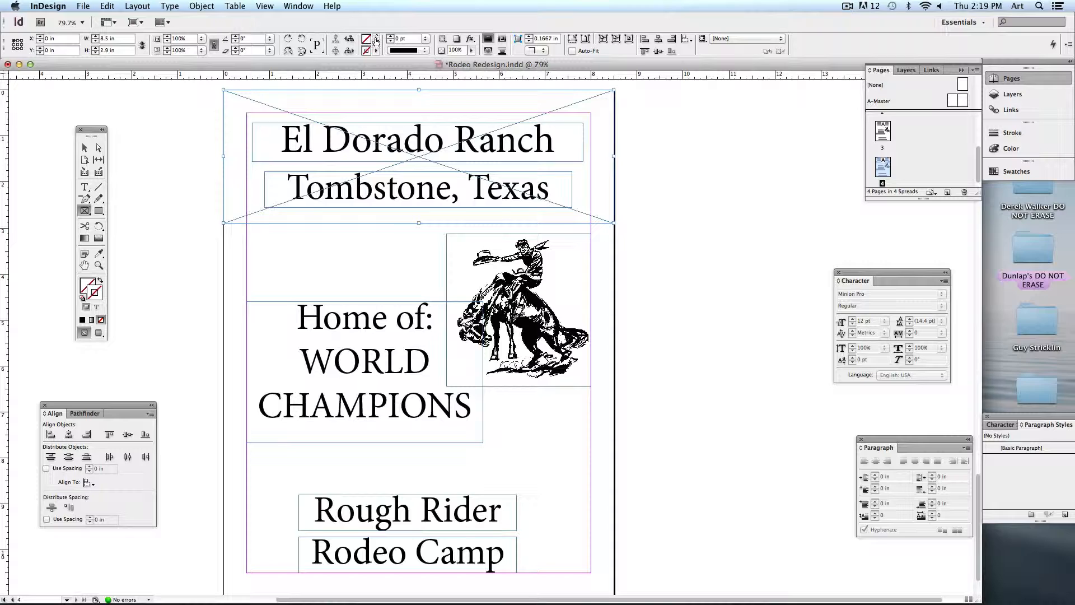
pyautogui.click(375, 40)
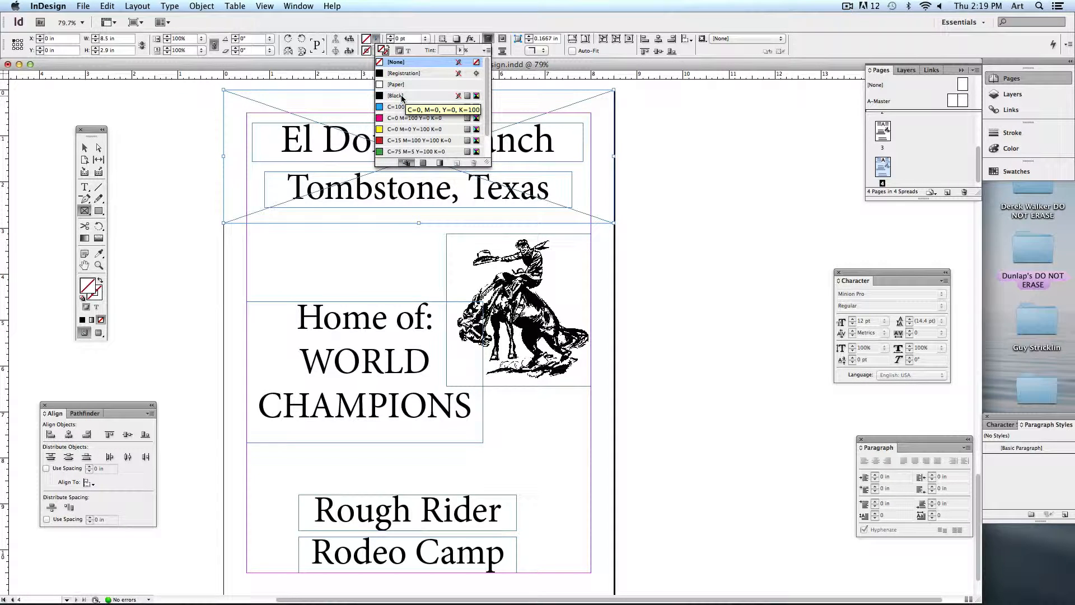
pyautogui.click(398, 95)
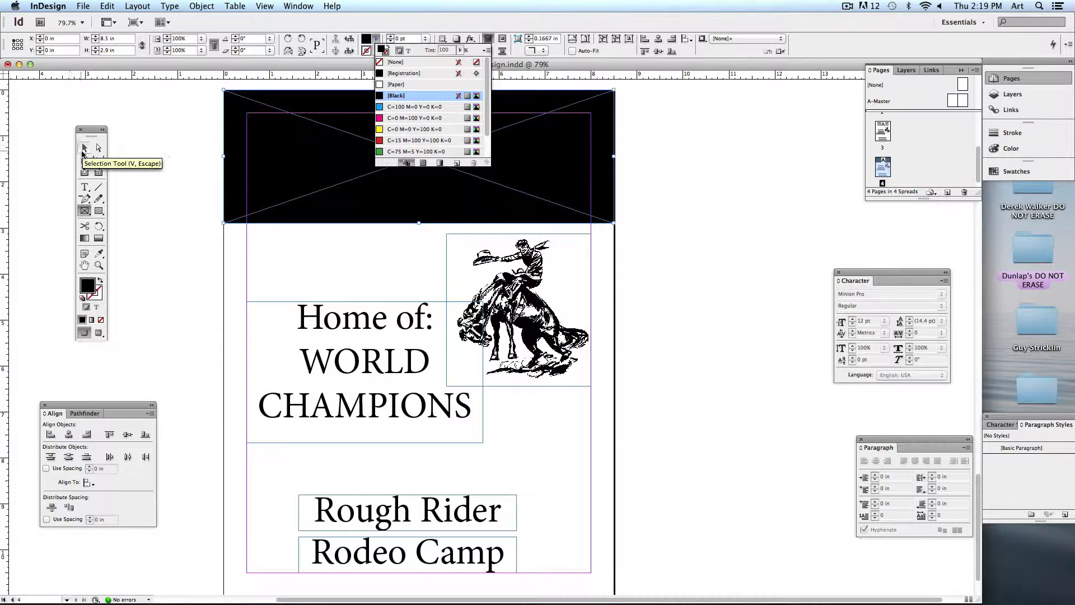
# Step: Send the black rectangle to the back, behind the two heading text frames
pyautogui.click(84, 148)
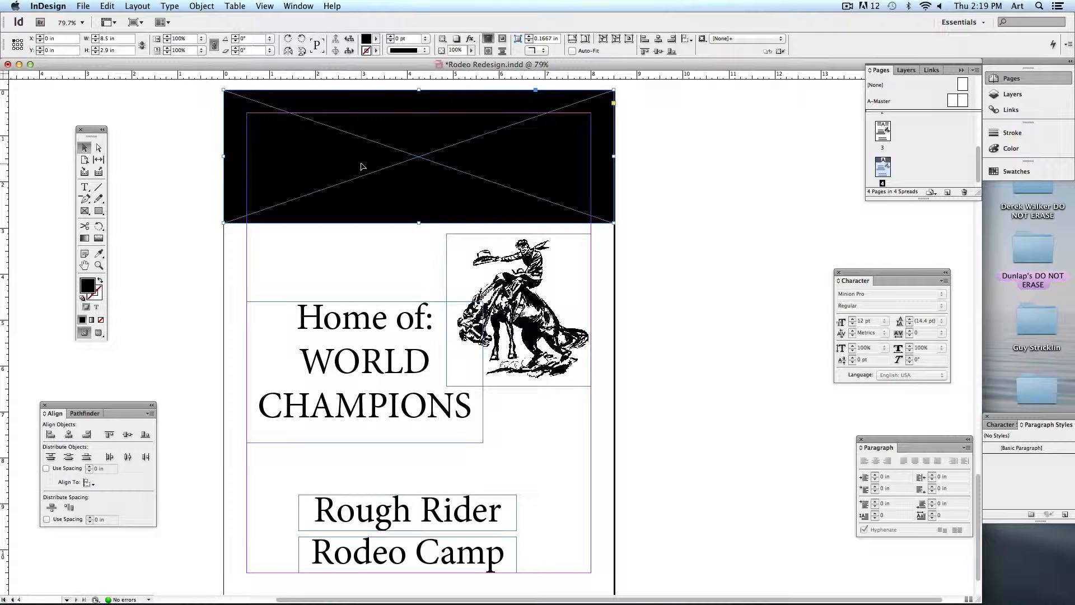
pyautogui.click(202, 7)
pyautogui.moveTo(205, 42)
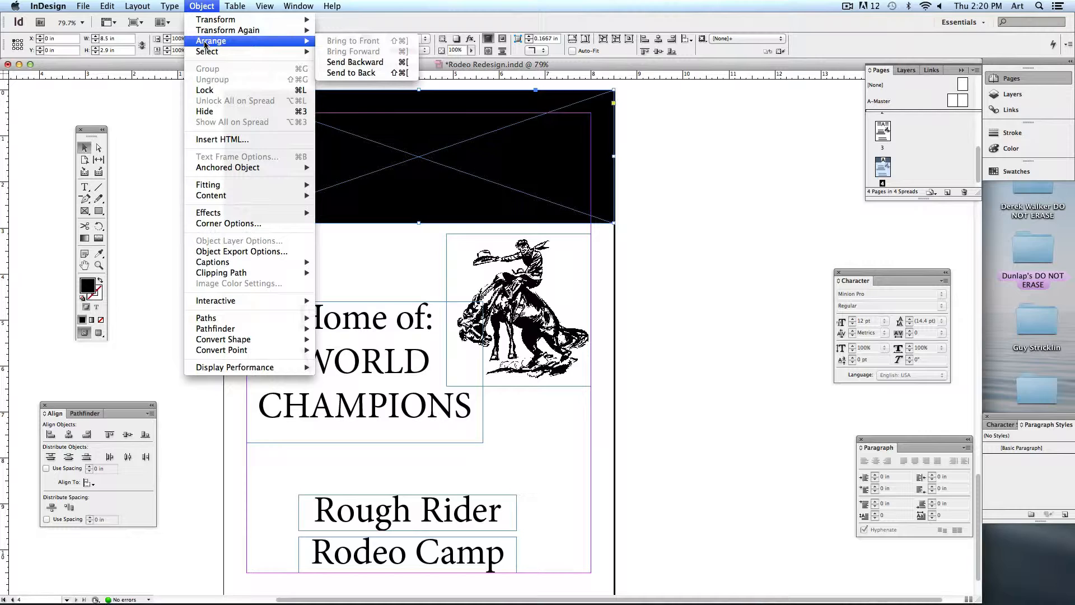
pyautogui.click(349, 73)
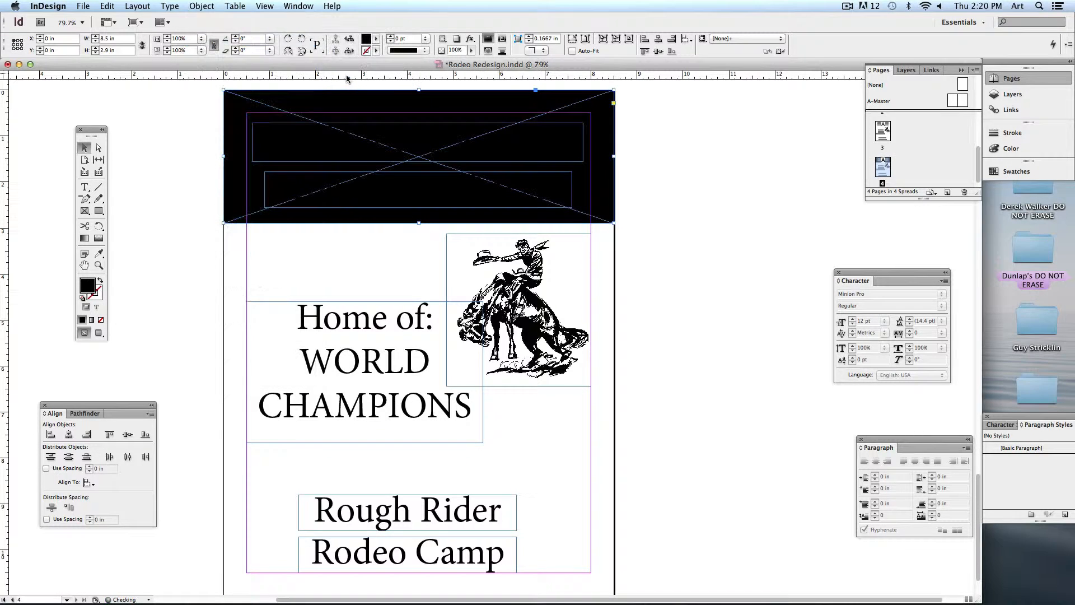
pyautogui.rightClick(341, 105)
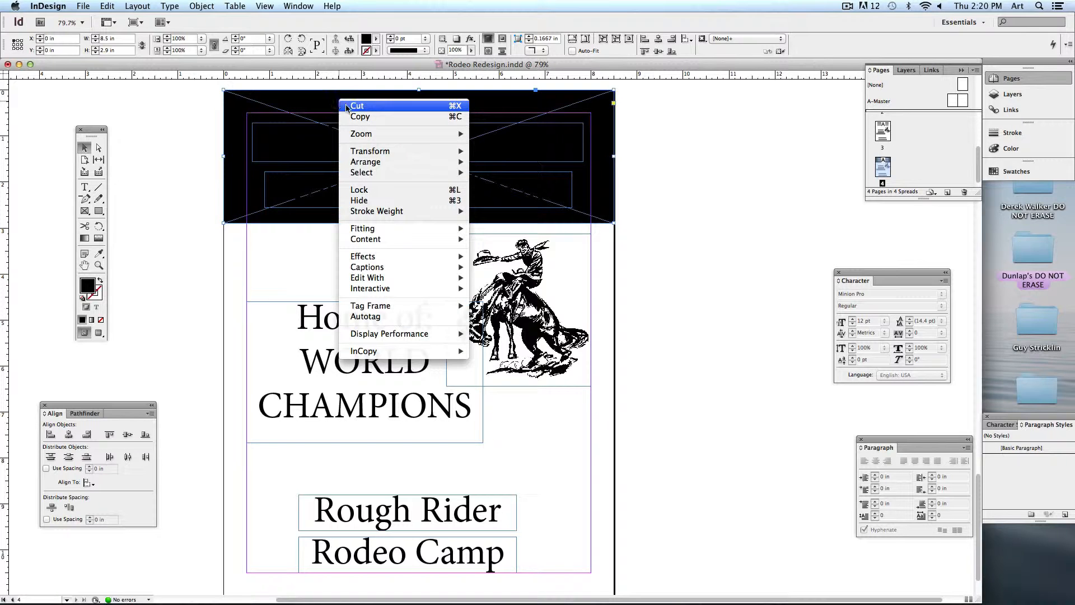
pyautogui.moveTo(394, 292)
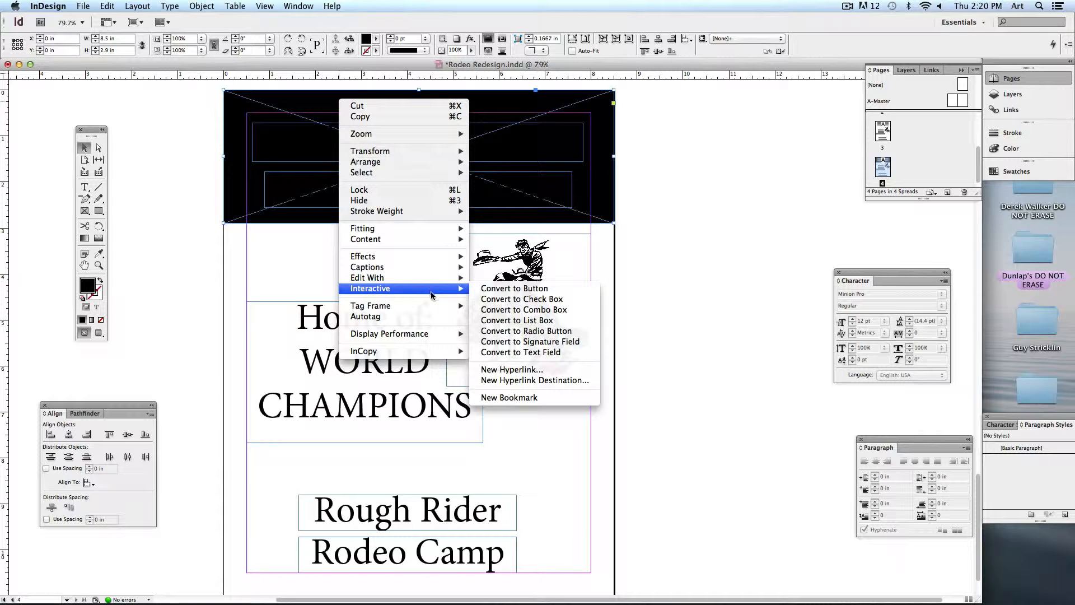
pyautogui.moveTo(365, 164)
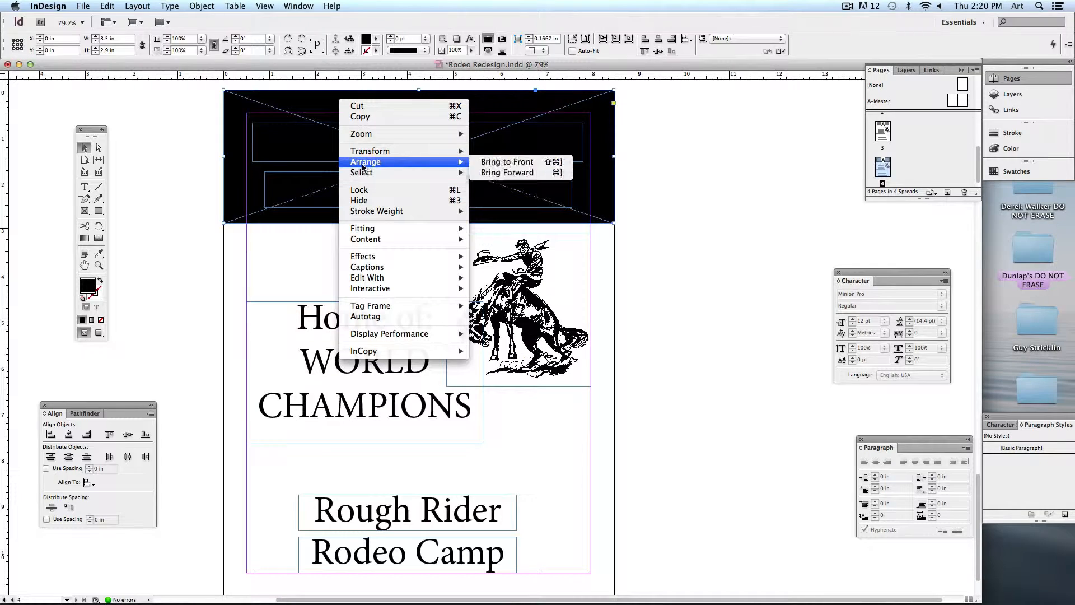
pyautogui.click(490, 161)
# Step: Set the text color of the El Dorado Ranch heading to Paper
pyautogui.click(428, 154)
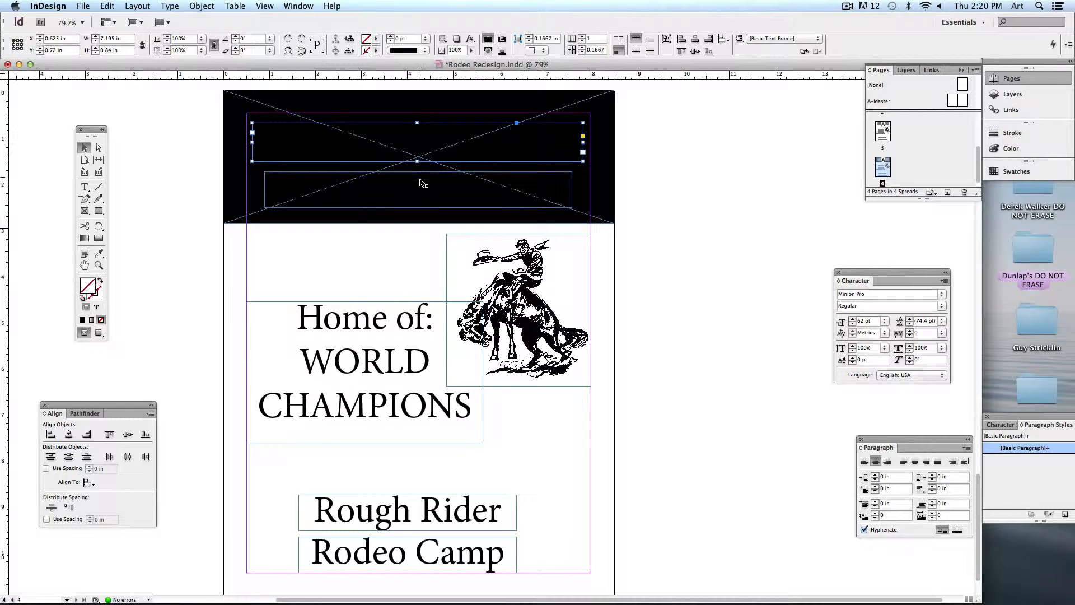
pyautogui.doubleClick(412, 140)
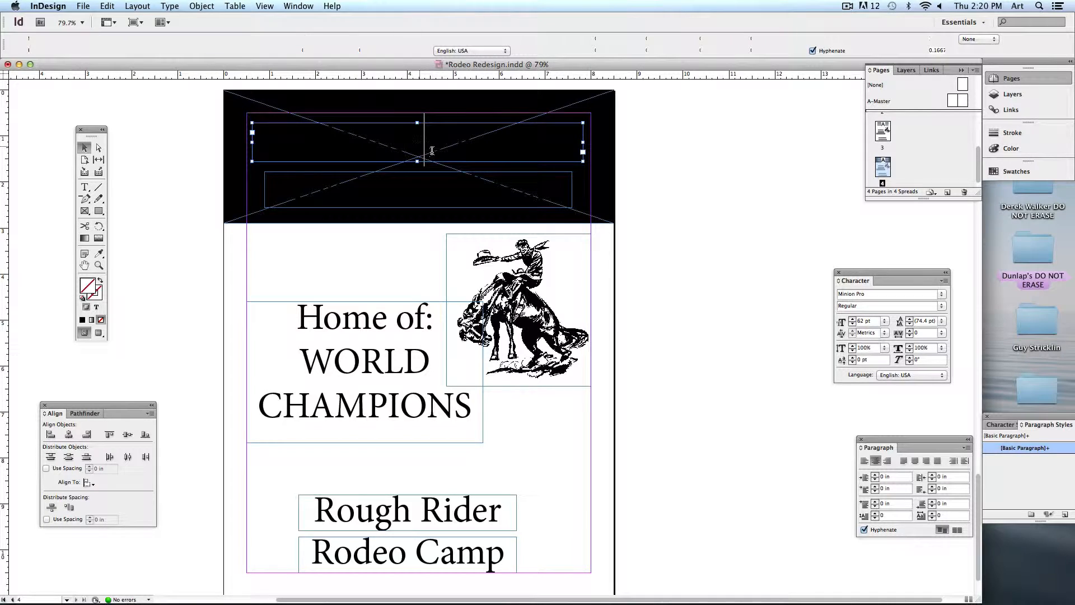
pyautogui.tripleClick(446, 127)
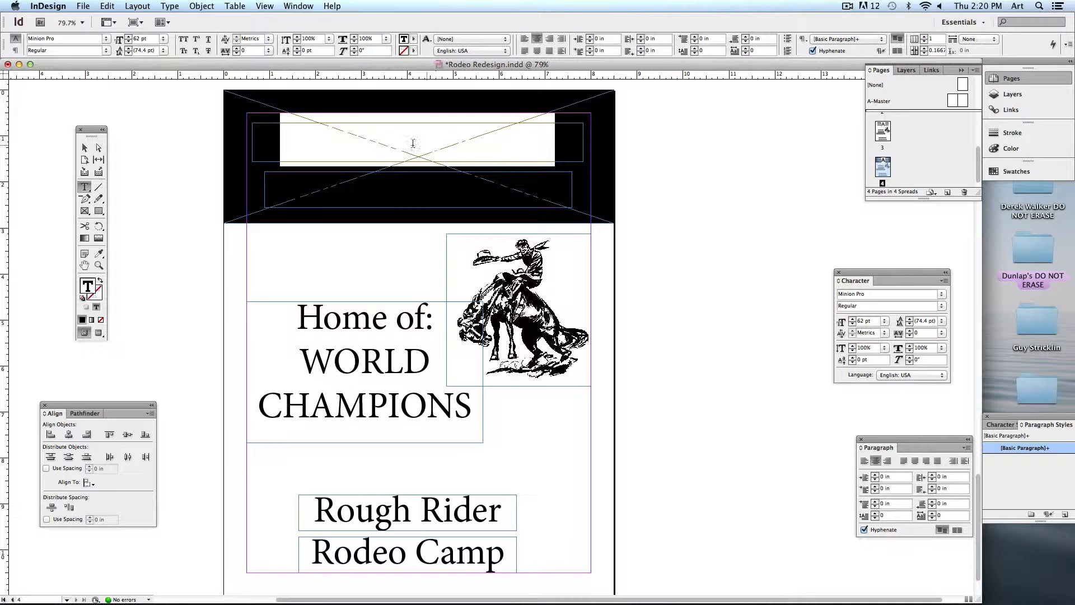
pyautogui.click(413, 39)
pyautogui.click(423, 88)
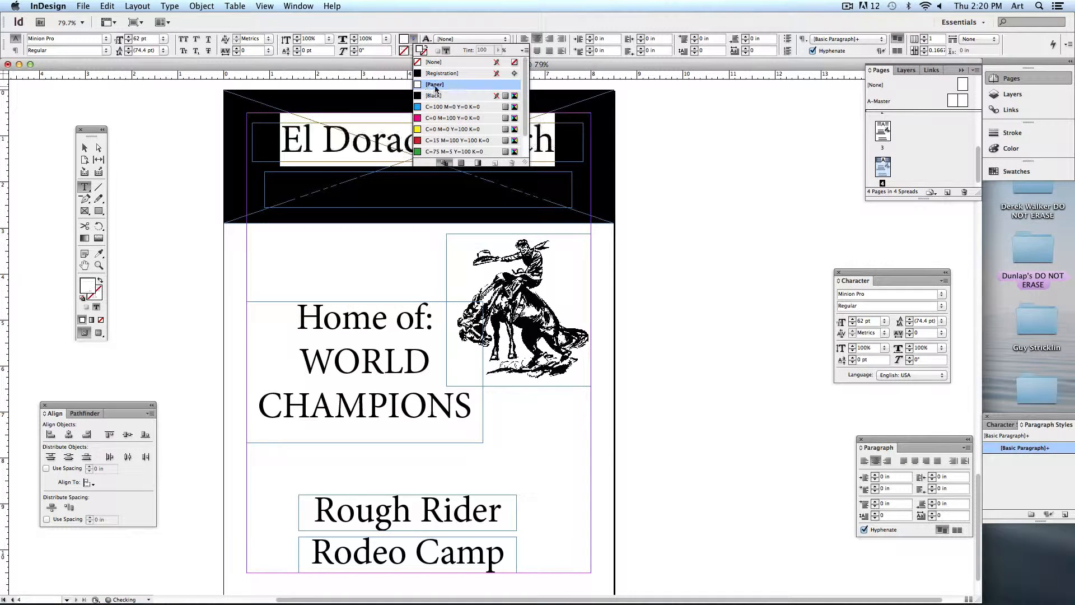
# Step: Set the text color of the Tombstone, Texas line to Paper and deselect it
pyautogui.click(407, 194)
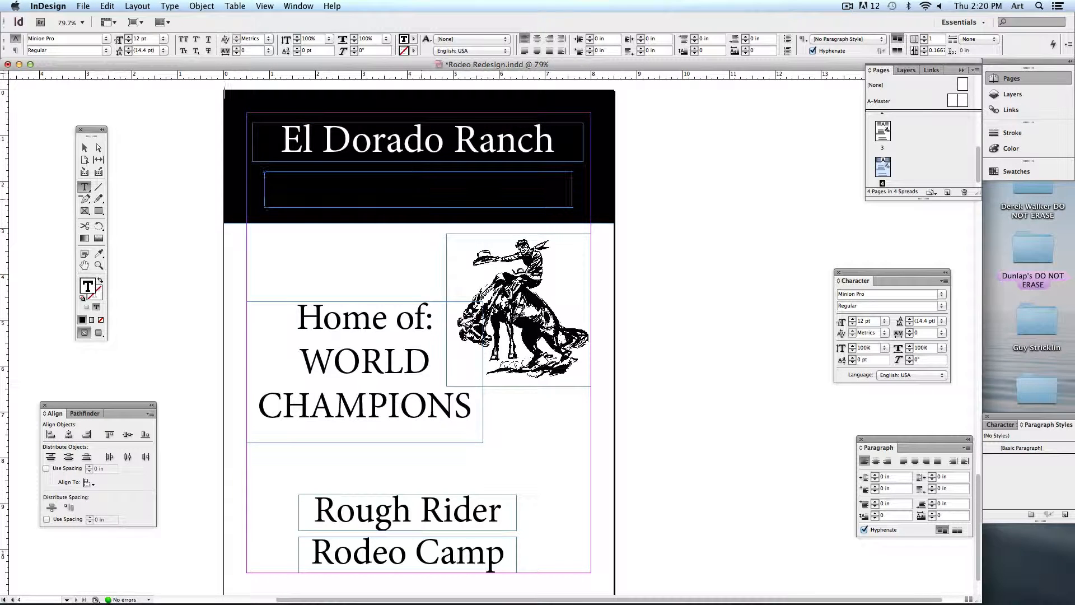
pyautogui.click(413, 39)
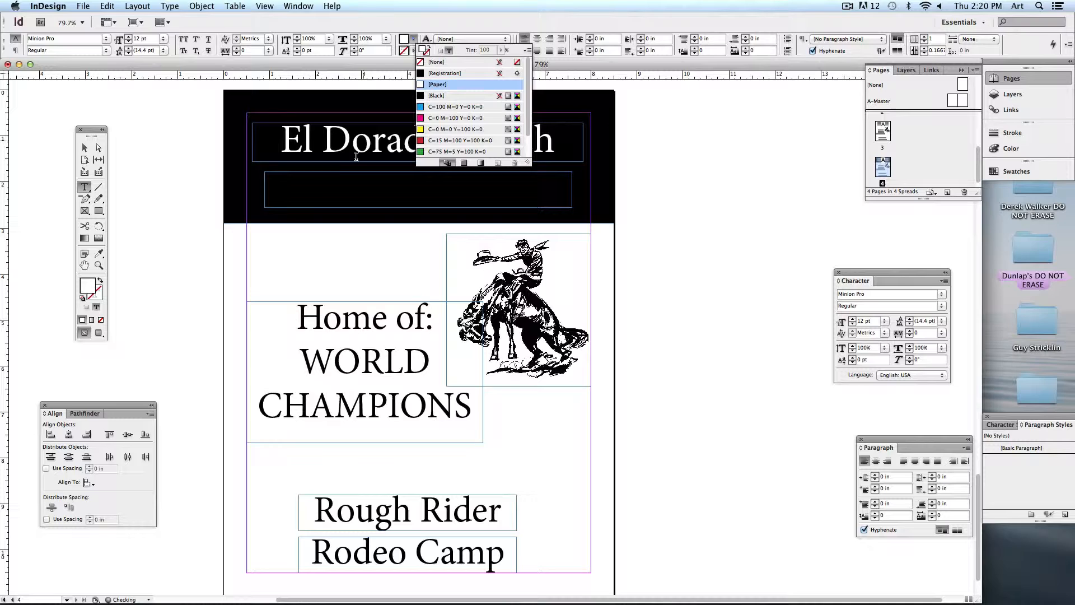
pyautogui.click(85, 147)
pyautogui.click(350, 200)
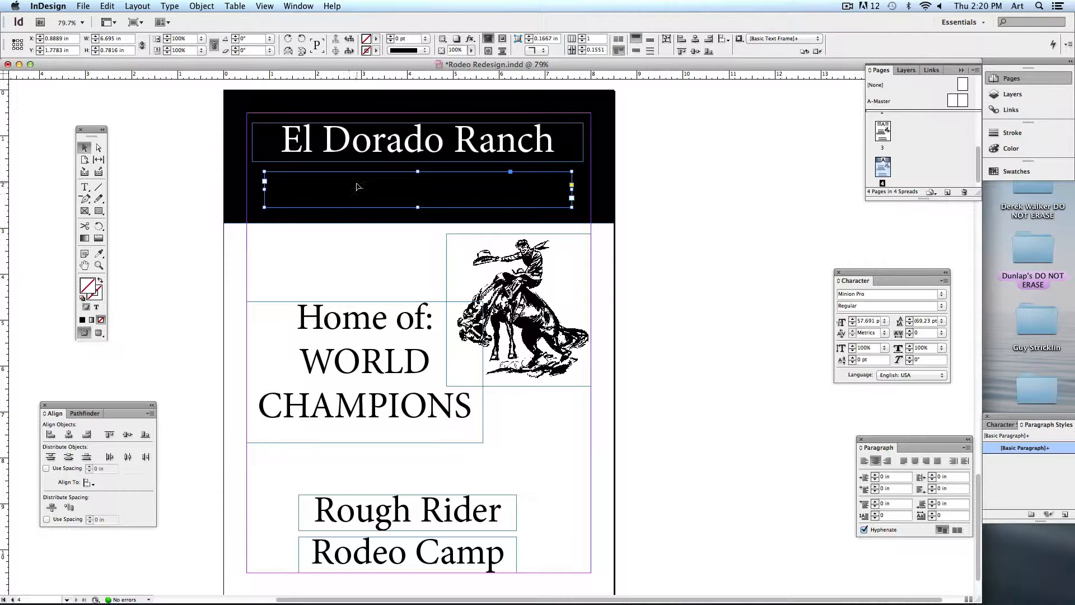
pyautogui.doubleClick(355, 187)
pyautogui.click(413, 39)
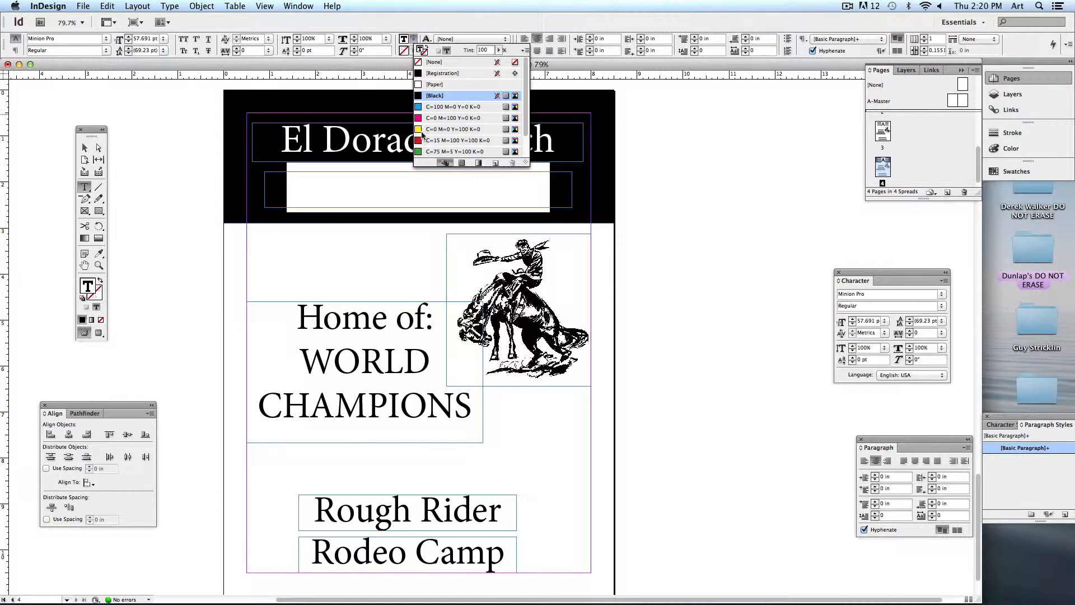
pyautogui.click(440, 85)
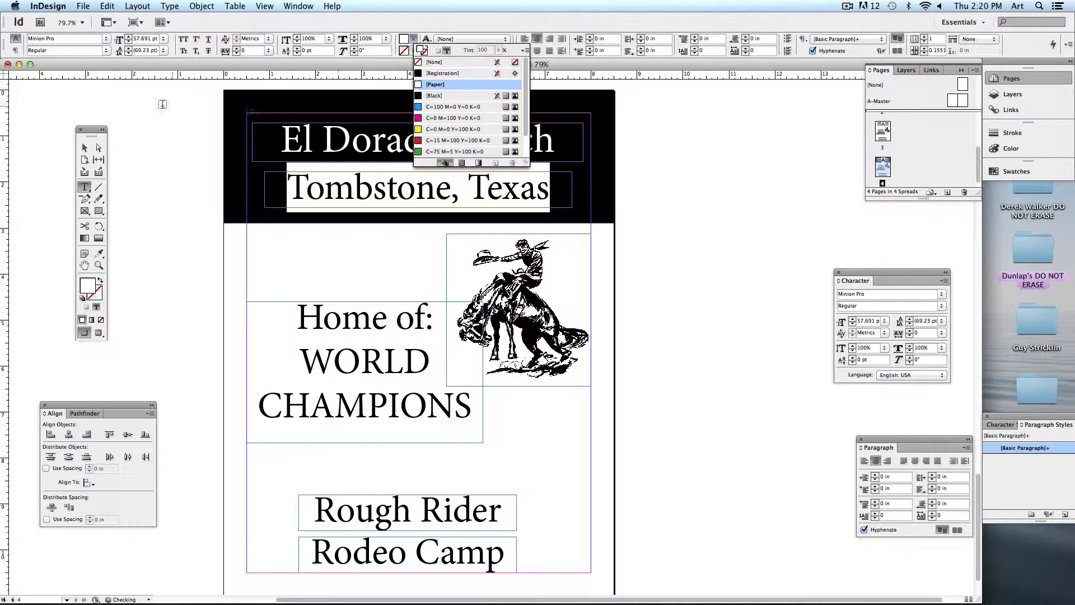
pyautogui.click(85, 148)
pyautogui.click(161, 171)
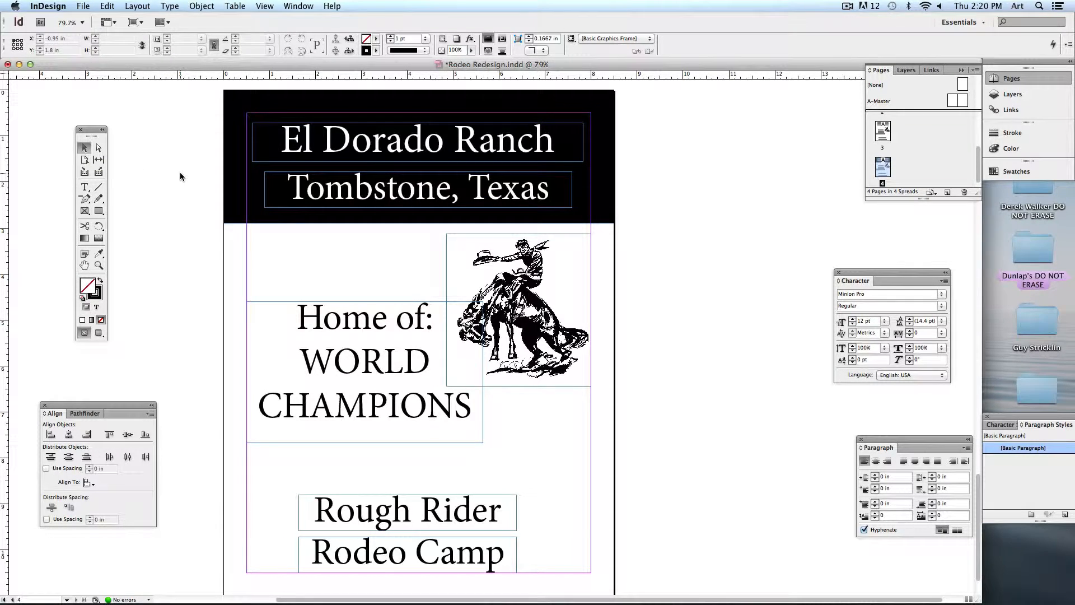
# Step: Change the font of the El Dorado Ranch heading to Abilene
pyautogui.tripleClick(345, 153)
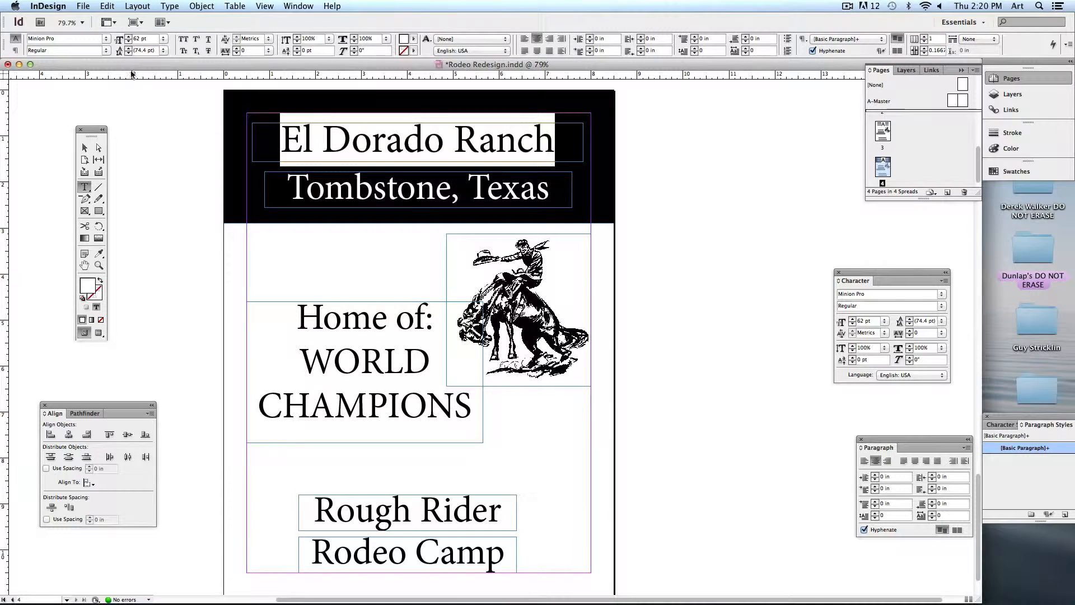
pyautogui.click(106, 39)
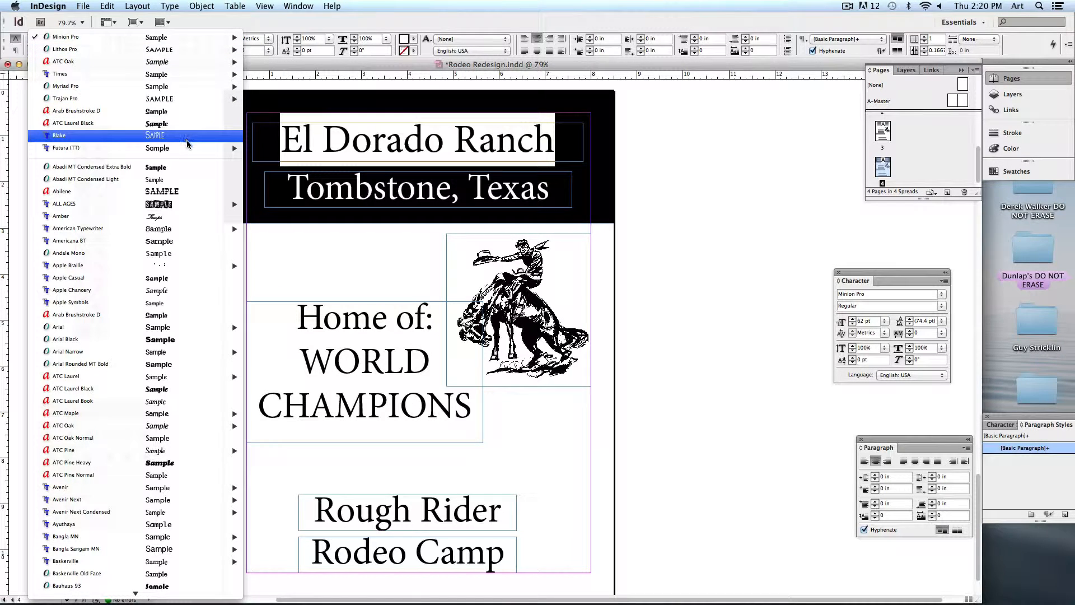
pyautogui.moveTo(189, 202)
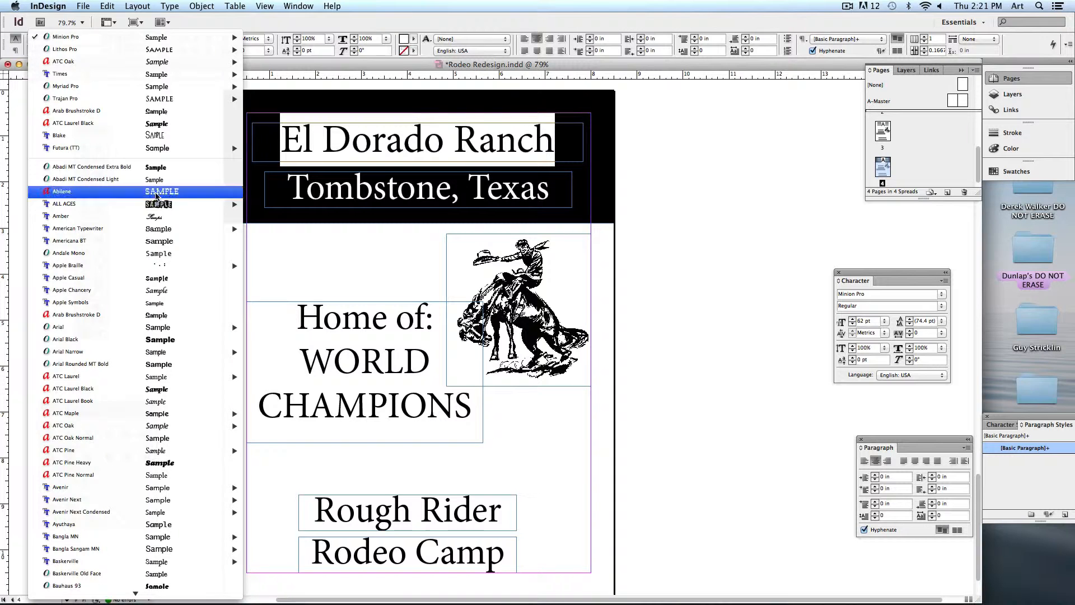
pyautogui.click(157, 194)
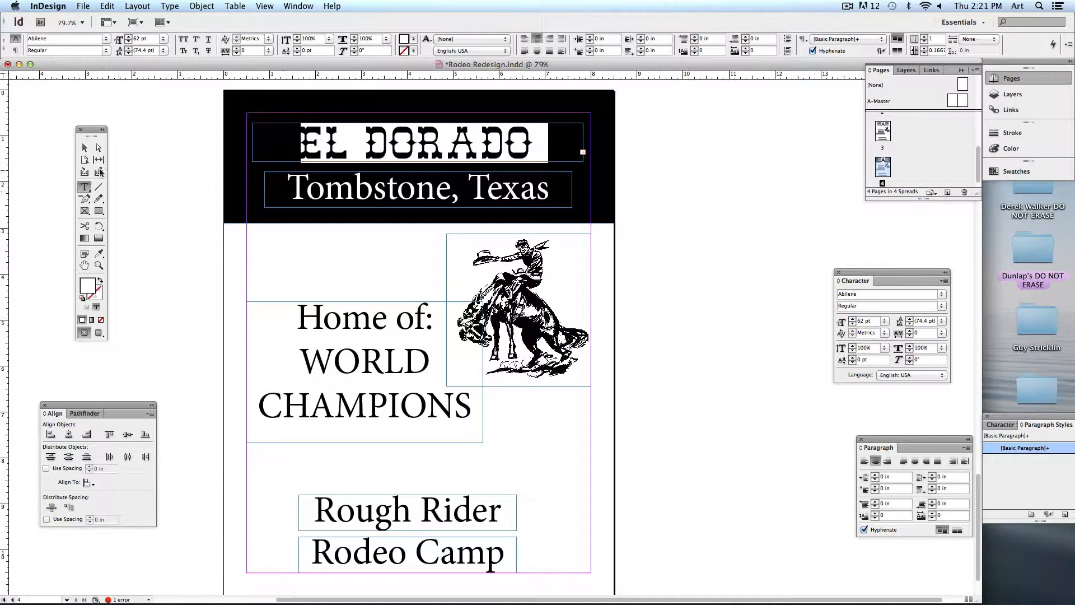
# Step: Enlarge the El Dorado Ranch text frame so the whole heading fits on one line, and reposition it across the black band
pyautogui.click(84, 148)
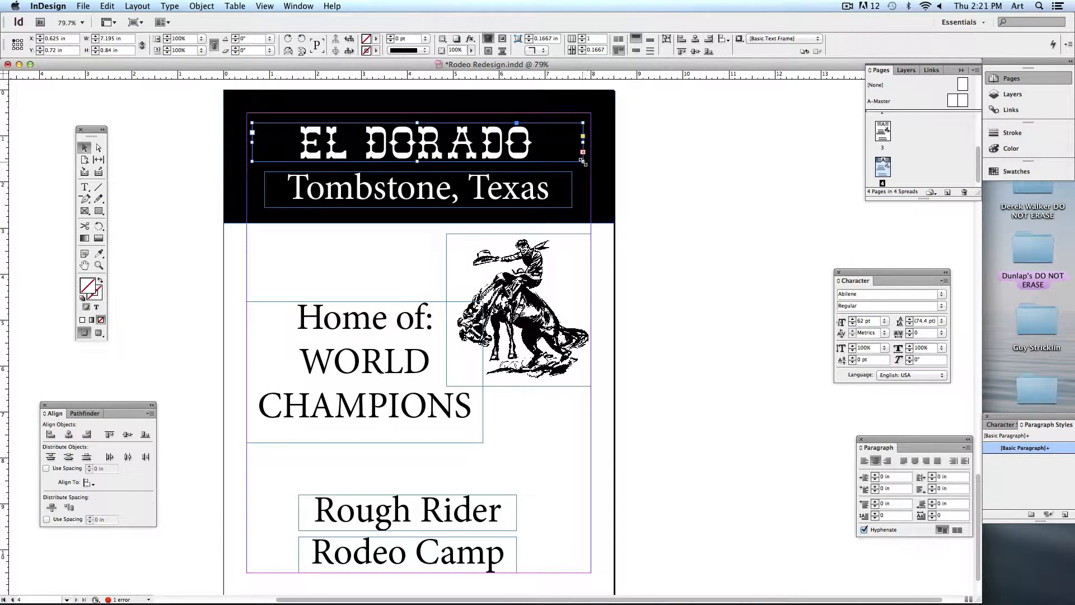
pyautogui.moveTo(583, 161); pyautogui.dragTo(675, 171)
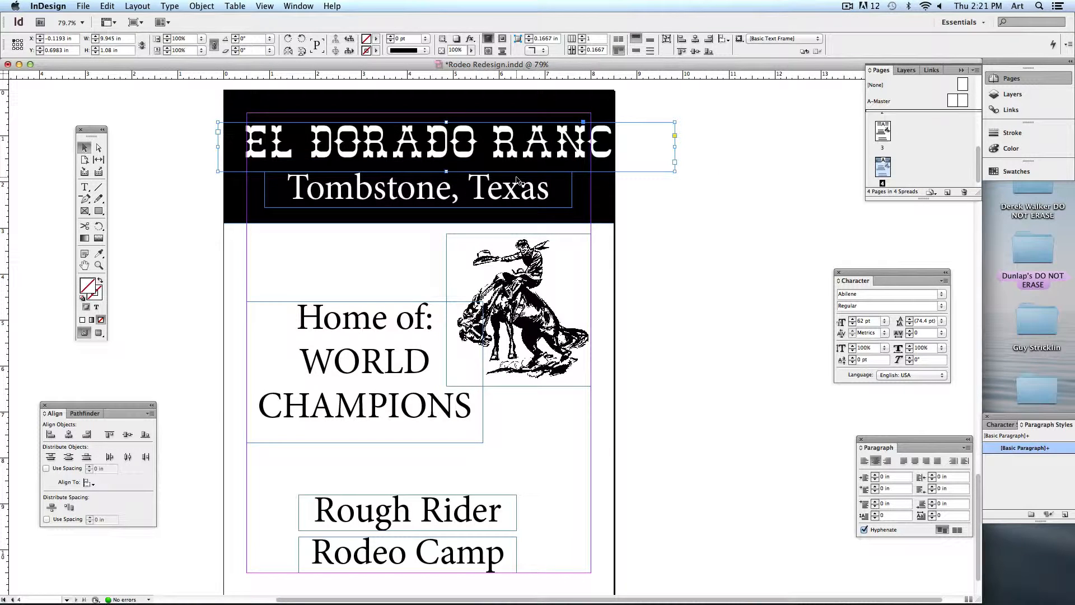
pyautogui.moveTo(510, 154); pyautogui.dragTo(487, 152)
pyautogui.moveTo(658, 168); pyautogui.dragTo(610, 158)
pyautogui.moveTo(506, 150)
pyautogui.mouseDown()
pyautogui.moveTo(537, 149)
pyautogui.moveTo(526, 153)
pyautogui.mouseUp()
# Step: Change the font of the Tombstone, Texas line to Bebas
pyautogui.click(348, 186)
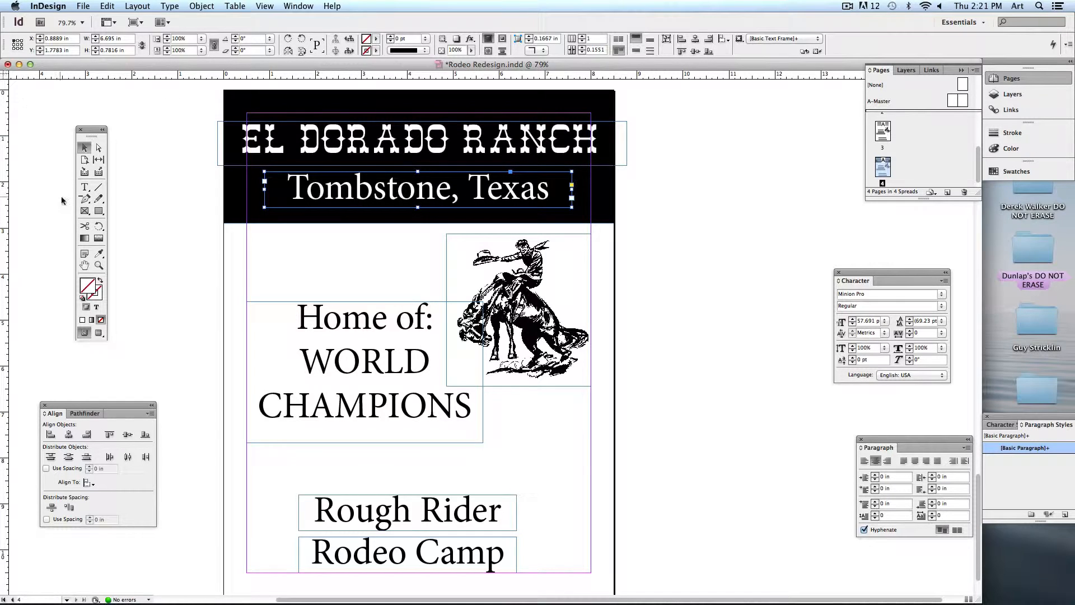
pyautogui.doubleClick(331, 195)
pyautogui.press('super+a')
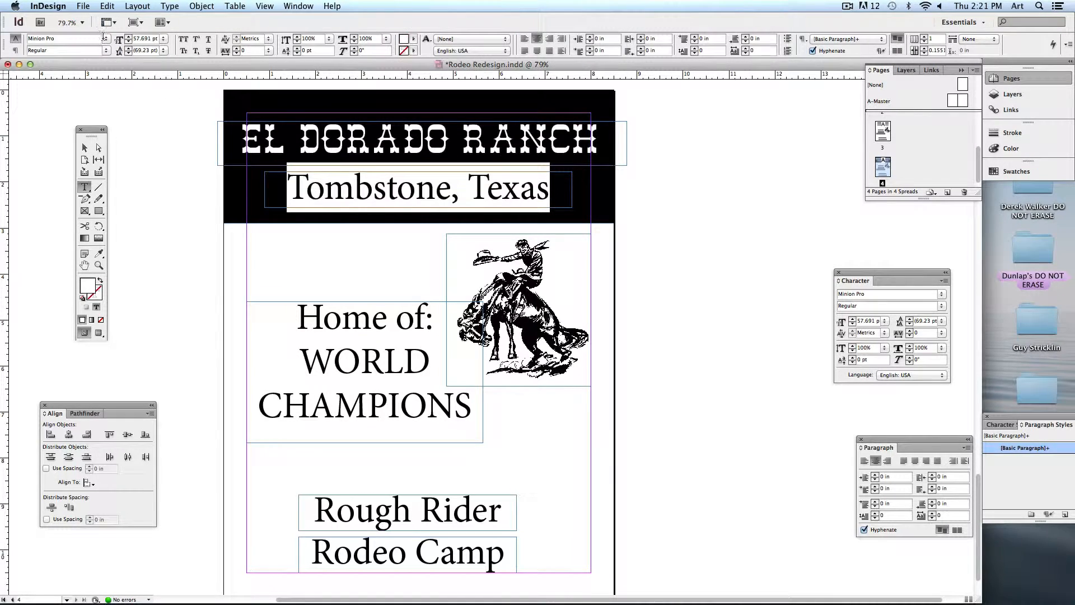
pyautogui.click(106, 38)
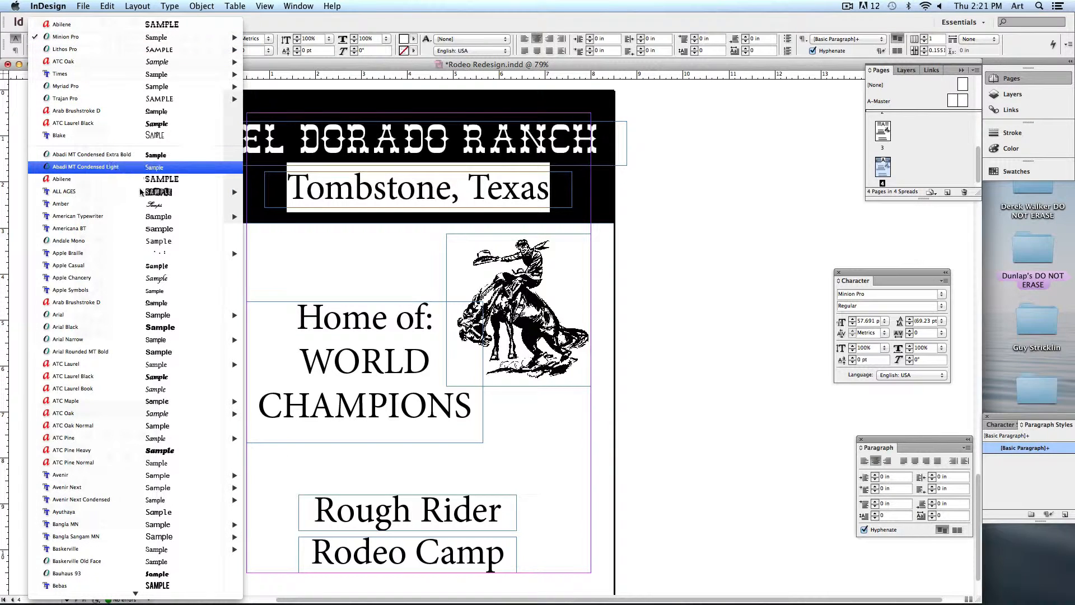
pyautogui.moveTo(138, 321)
pyautogui.scroll(-2, 138, 321)
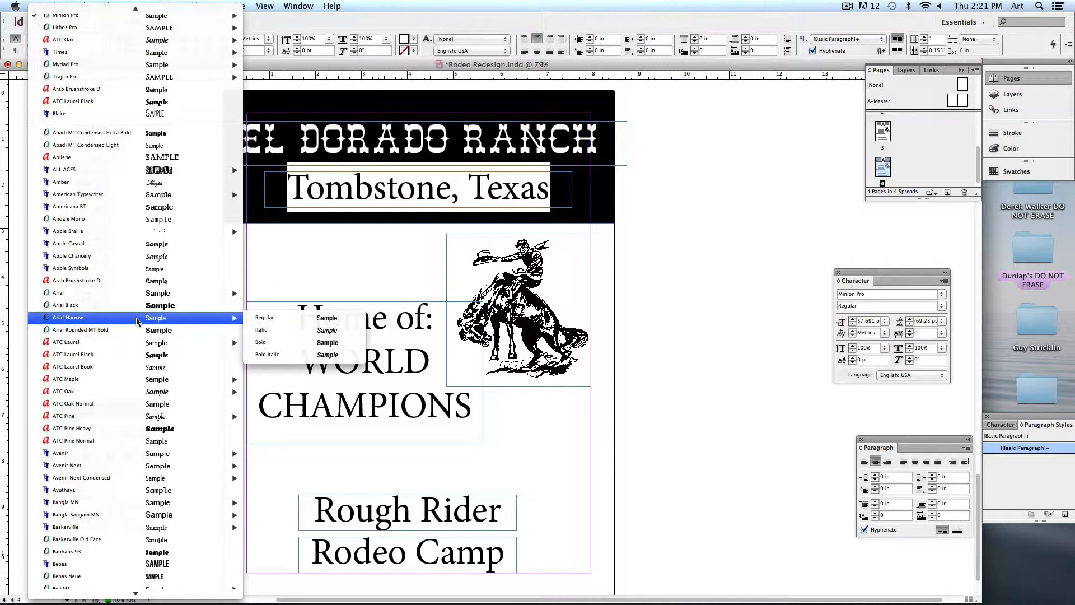
pyautogui.moveTo(145, 341)
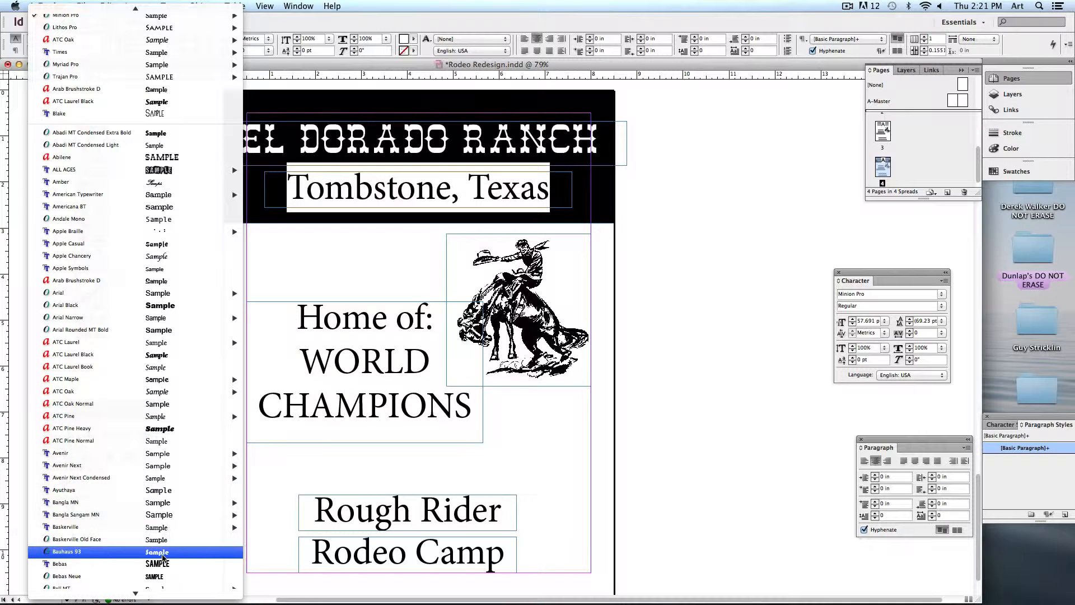
pyautogui.click(161, 567)
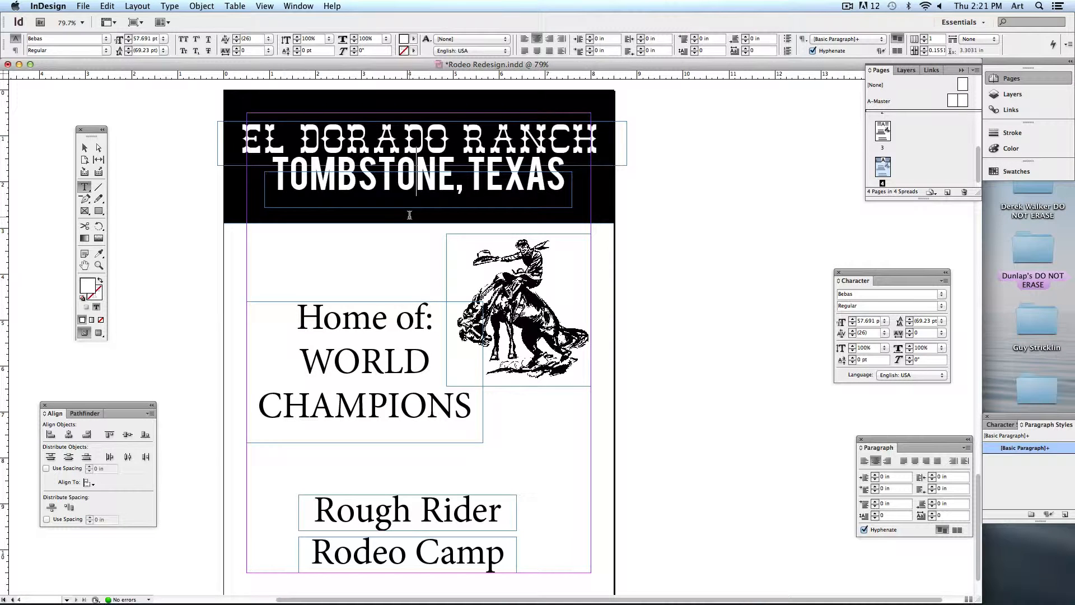
# Step: Scale the Tombstone, Texas text and frame down to about 6.16 in wide and center it below the El Dorado Ranch heading
pyautogui.click(85, 147)
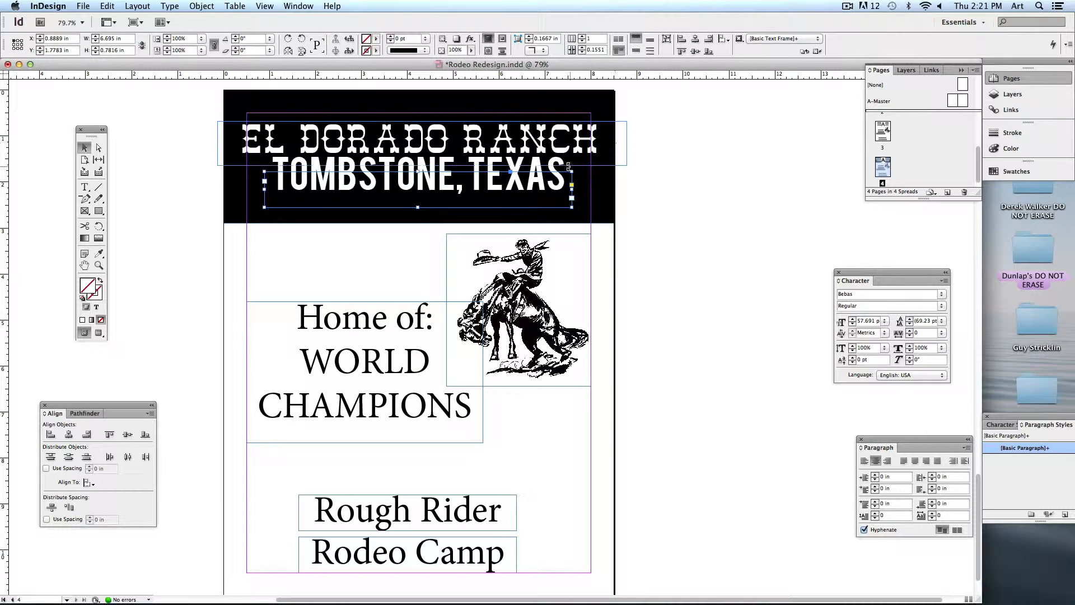
pyautogui.moveTo(571, 172); pyautogui.dragTo(547, 174)
pyautogui.moveTo(468, 194); pyautogui.dragTo(480, 201)
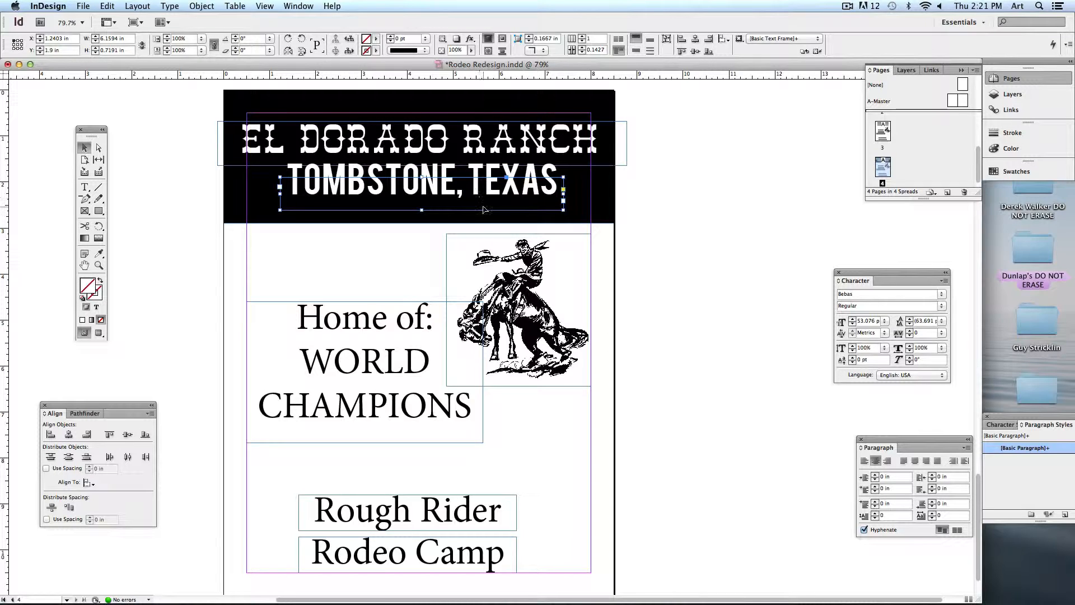
pyautogui.click(419, 253)
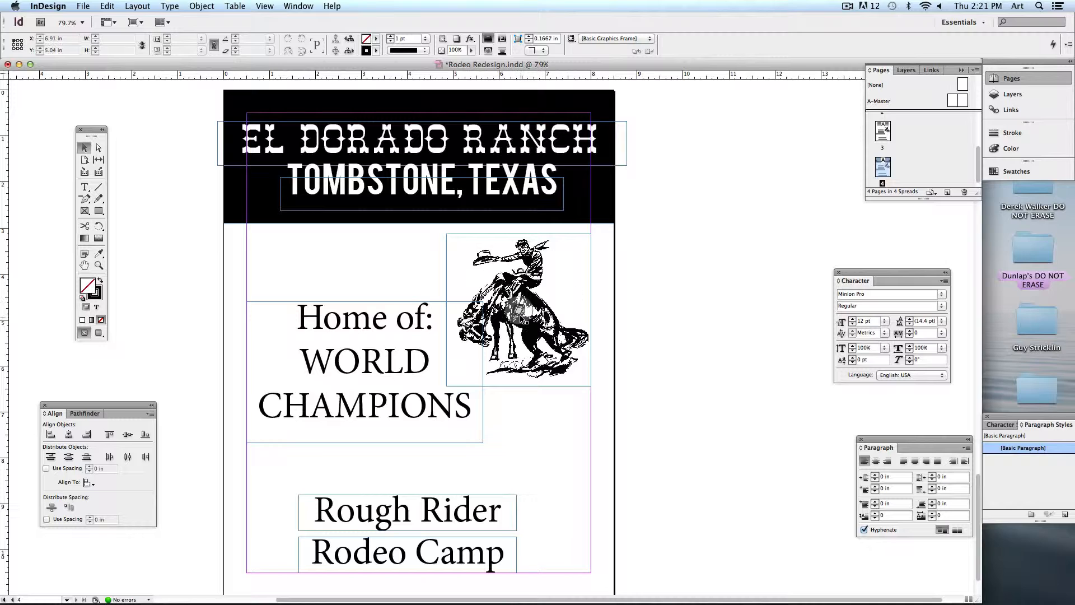
# Step: Move the Home of: World Champions text and the Rough Rider Rodeo Camp lines partly off the page's left edge
pyautogui.click(589, 217)
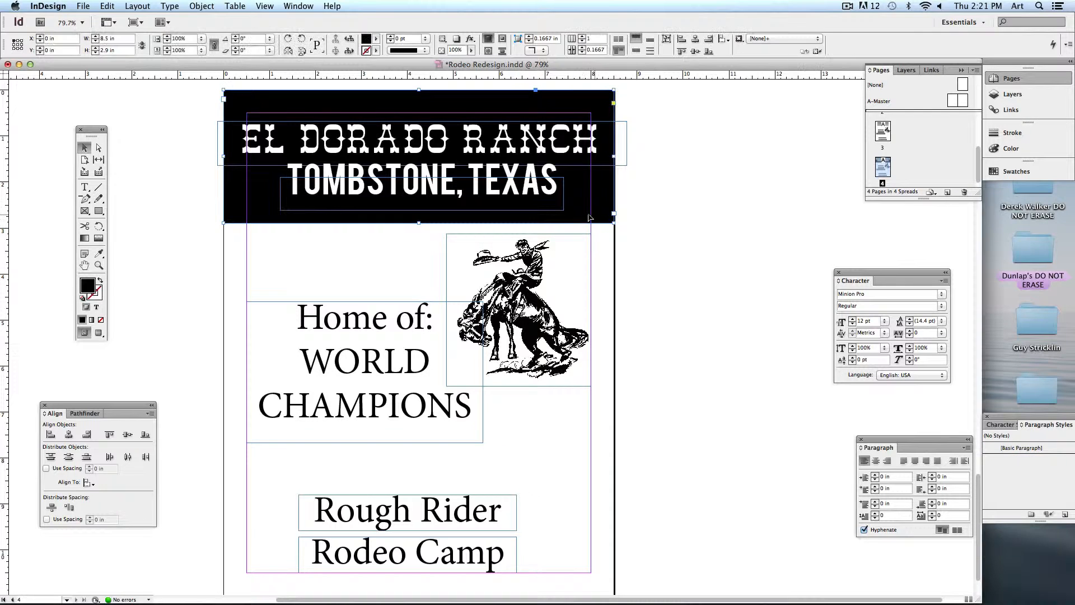
pyautogui.moveTo(552, 292); pyautogui.dragTo(269, 340)
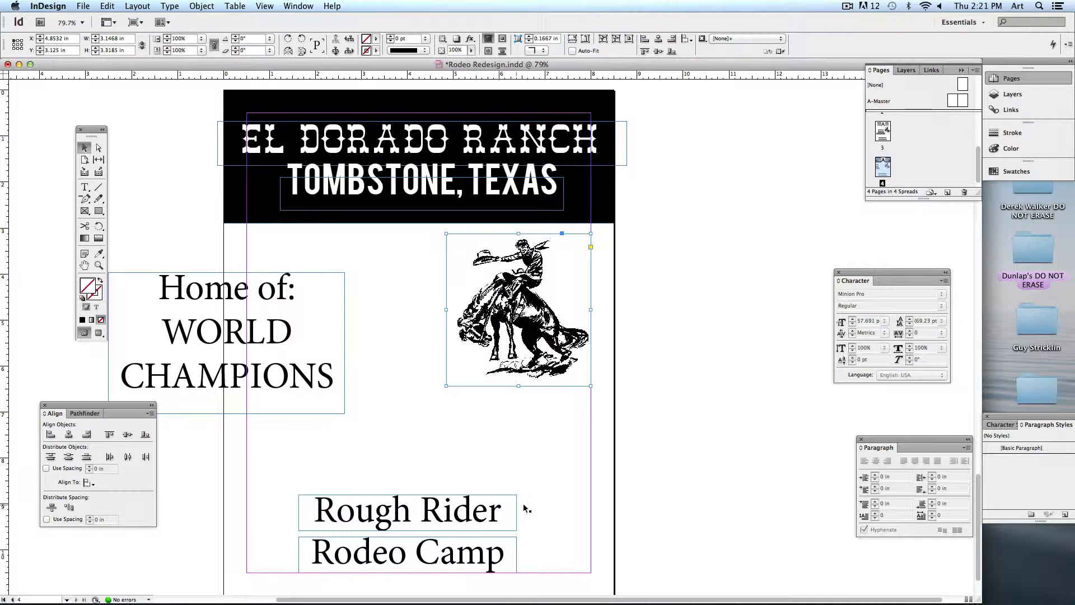
pyautogui.moveTo(525, 508); pyautogui.dragTo(267, 547)
pyautogui.click(482, 379)
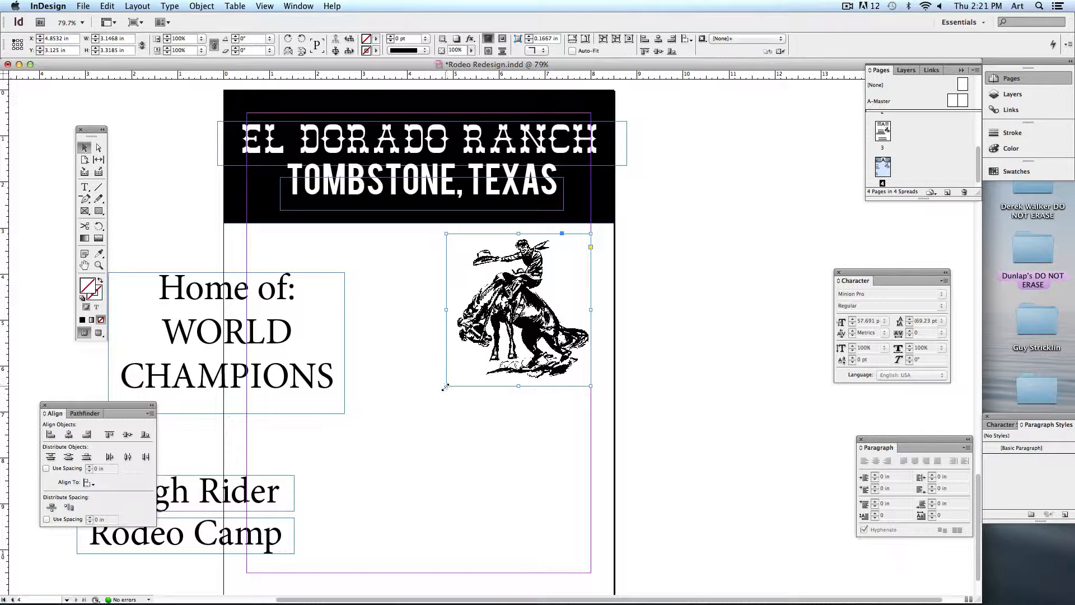
# Step: Enlarge the bronco rider image to about 6.23 × 6.57 in and place it below the header band, overhanging the page's right edge
pyautogui.moveTo(446, 386); pyautogui.dragTo(305, 534)
pyautogui.moveTo(455, 453); pyautogui.dragTo(526, 452)
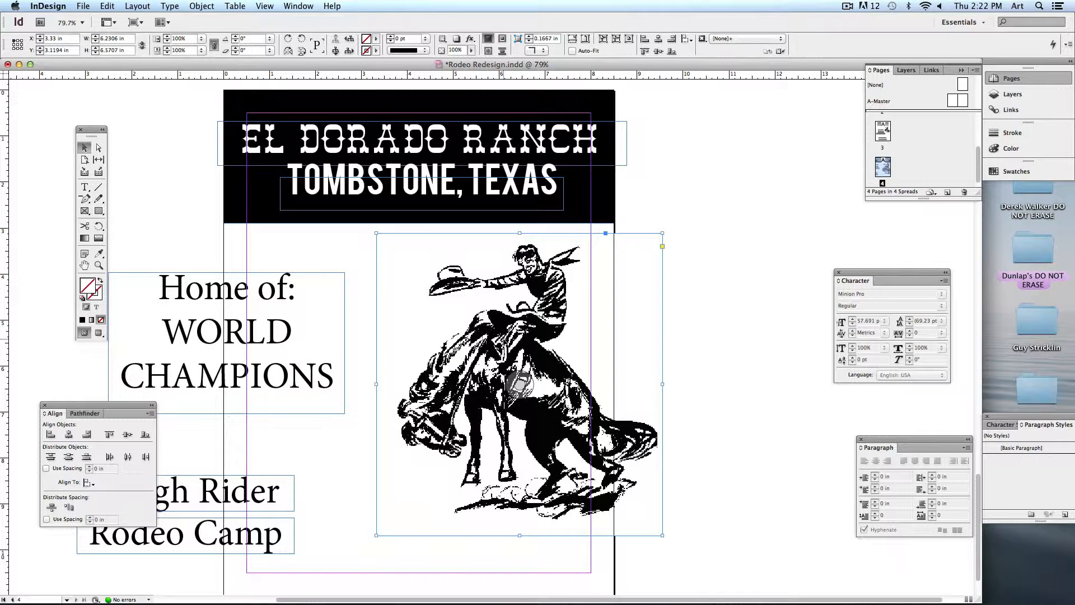
pyautogui.moveTo(545, 400); pyautogui.dragTo(543, 412)
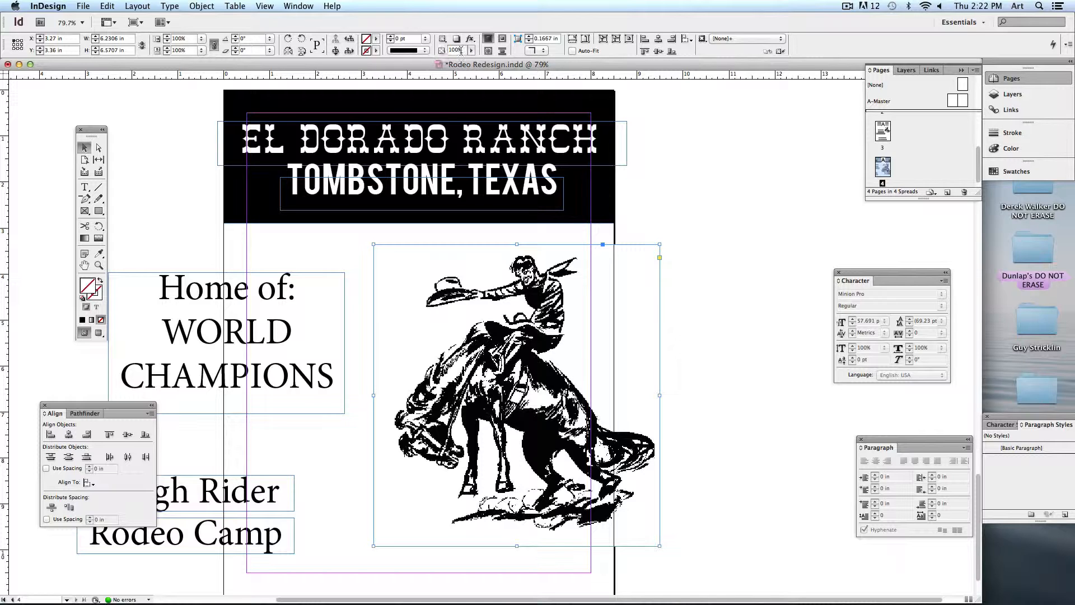
# Step: Set the bronco rider image's opacity to 25% and nudge the image up closer to the header band
pyautogui.click(472, 50)
pyautogui.moveTo(470, 60); pyautogui.dragTo(427, 64)
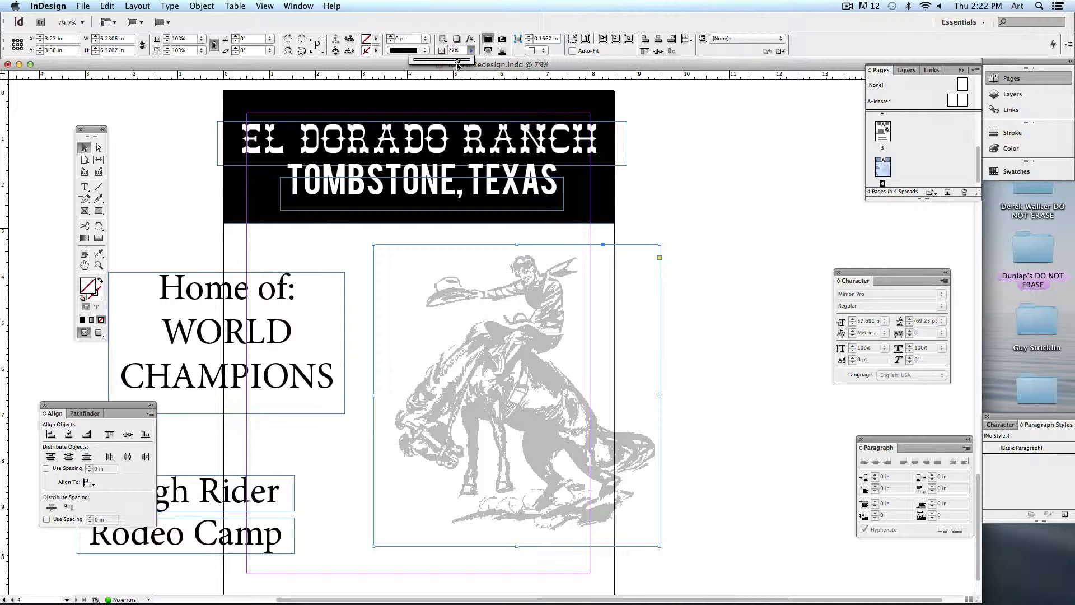
pyautogui.moveTo(457, 65); pyautogui.dragTo(419, 65)
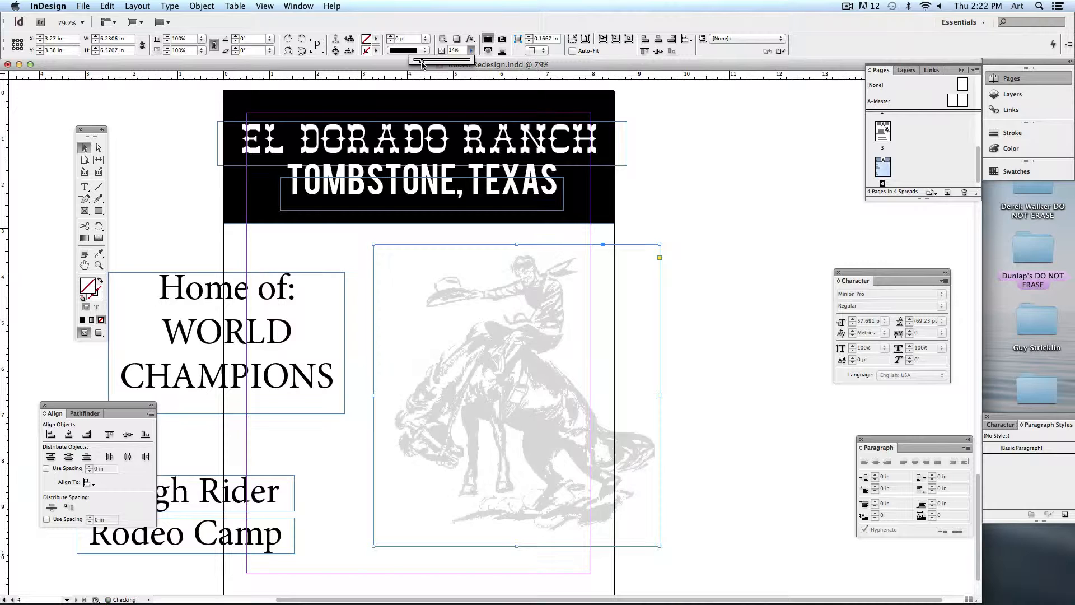
pyautogui.moveTo(421, 65)
pyautogui.mouseDown()
pyautogui.moveTo(455, 64)
pyautogui.moveTo(427, 65)
pyautogui.mouseUp()
pyautogui.click(738, 412)
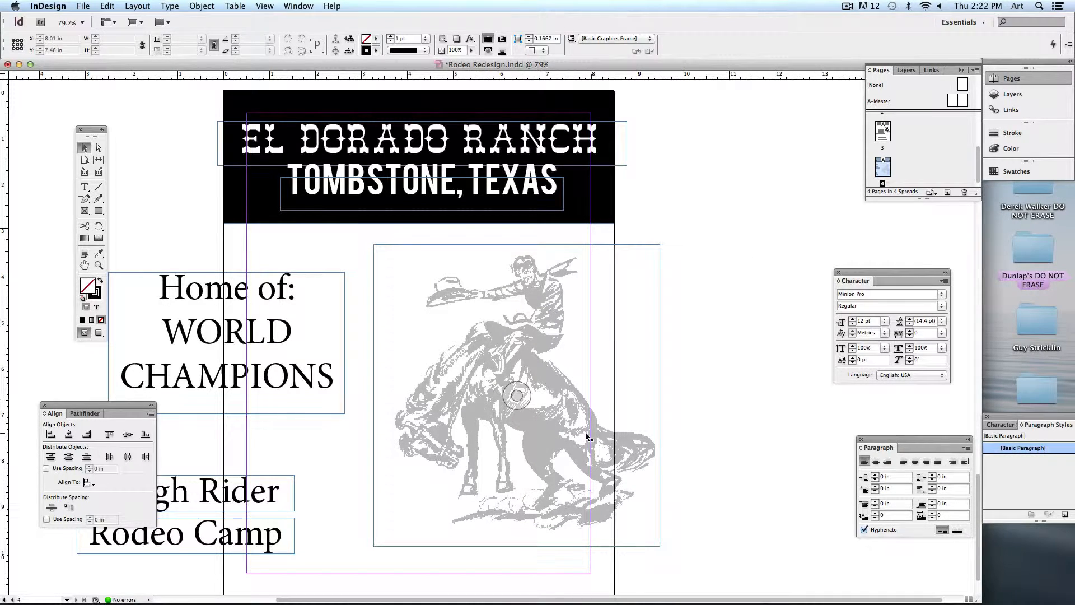
pyautogui.moveTo(587, 439)
pyautogui.mouseDown()
pyautogui.moveTo(604, 442)
pyautogui.moveTo(572, 424)
pyautogui.mouseUp()
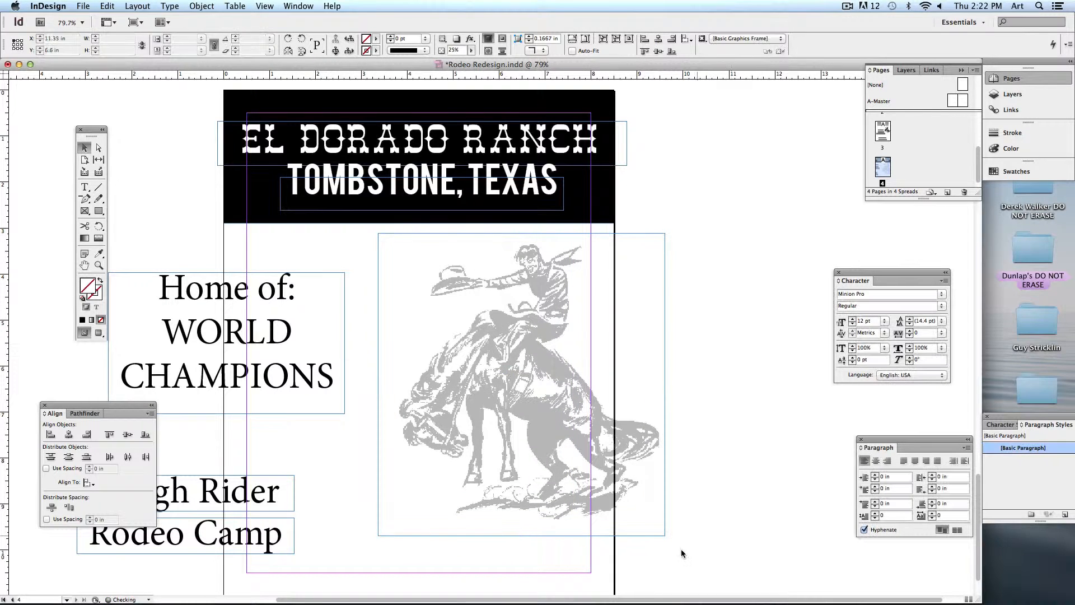
# Step: Try a lighter tint of the C=100 M=0 Y=0 K=0 swatch on the header band and restore its Black fill
pyautogui.click(213, 286)
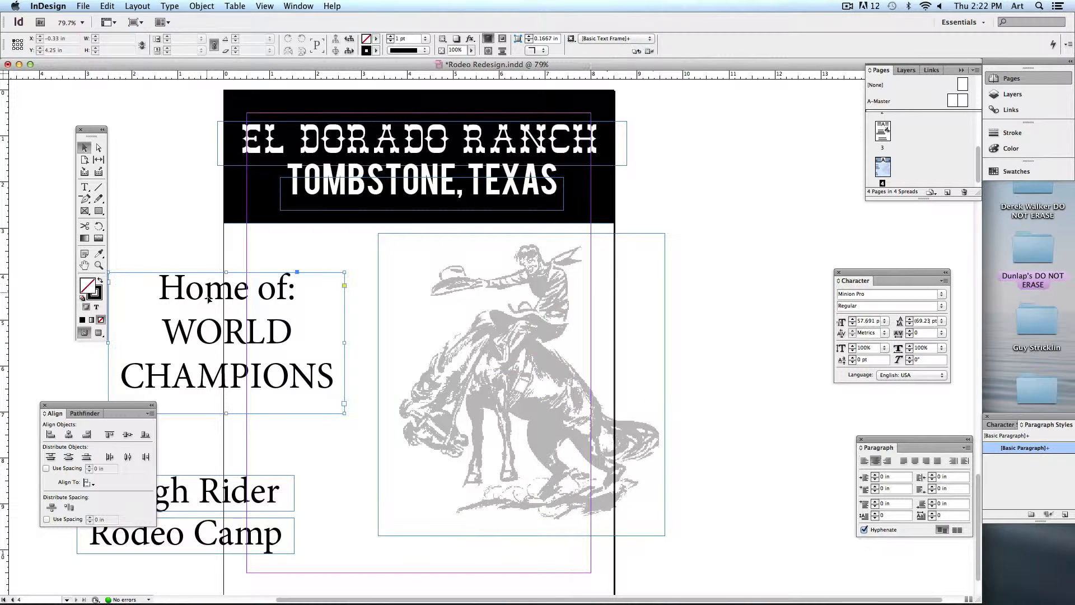
pyautogui.click(241, 206)
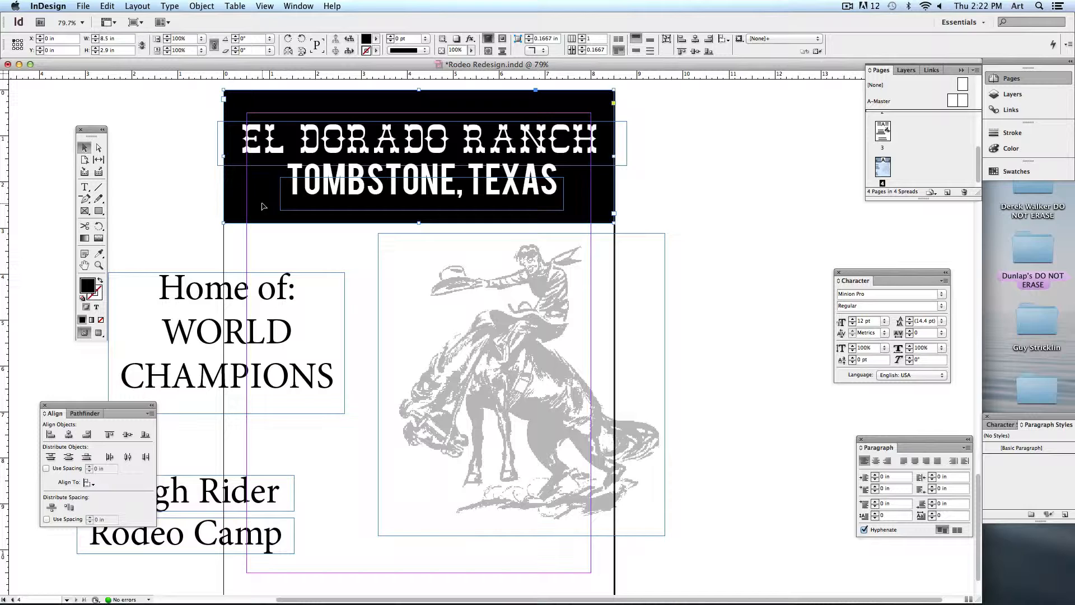
pyautogui.click(471, 50)
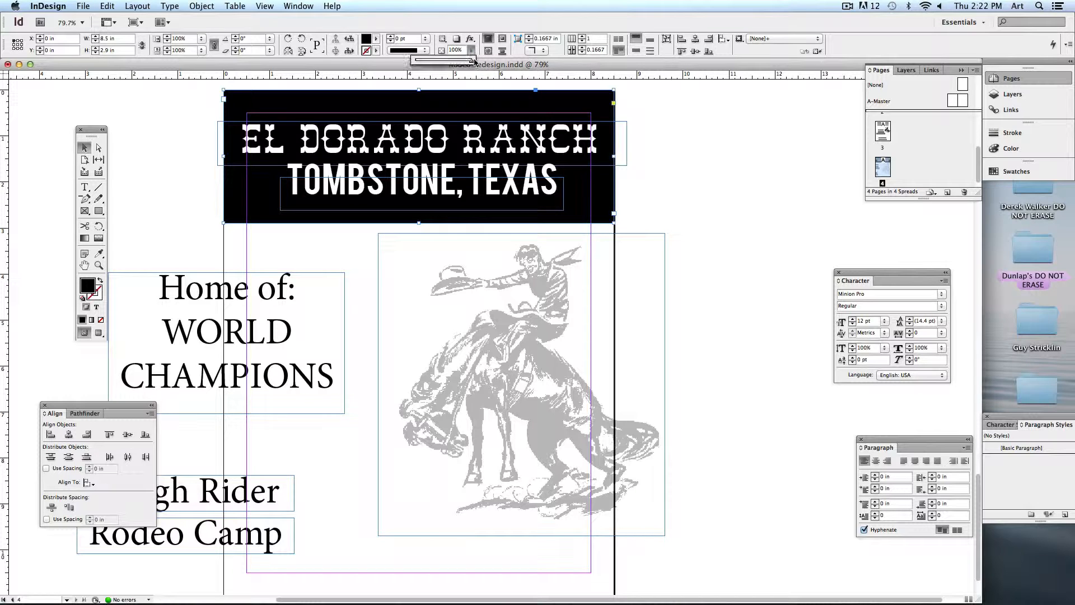
pyautogui.click(472, 50)
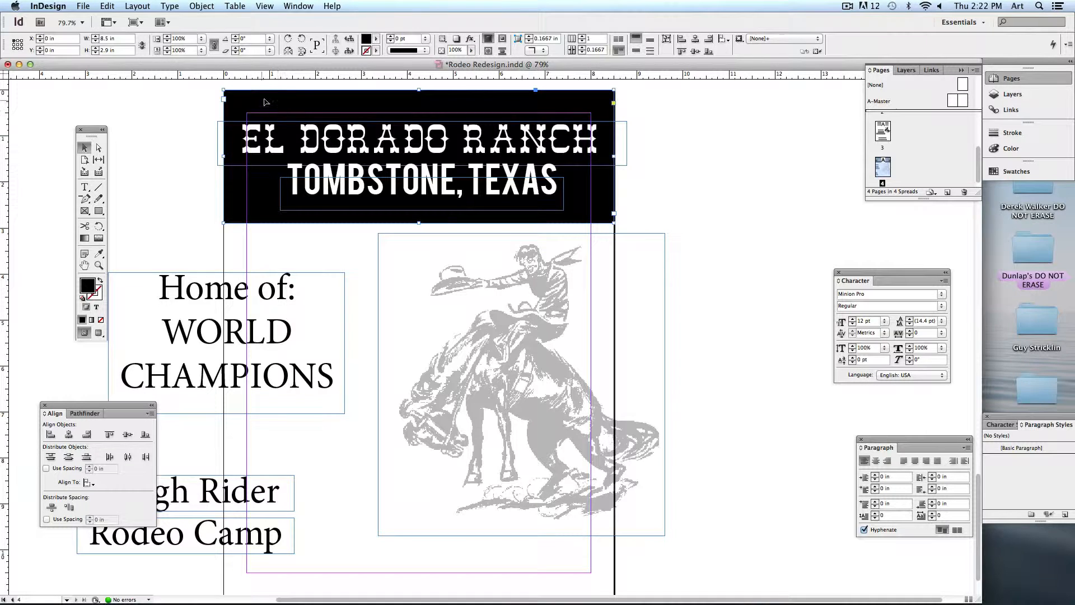
pyautogui.click(375, 41)
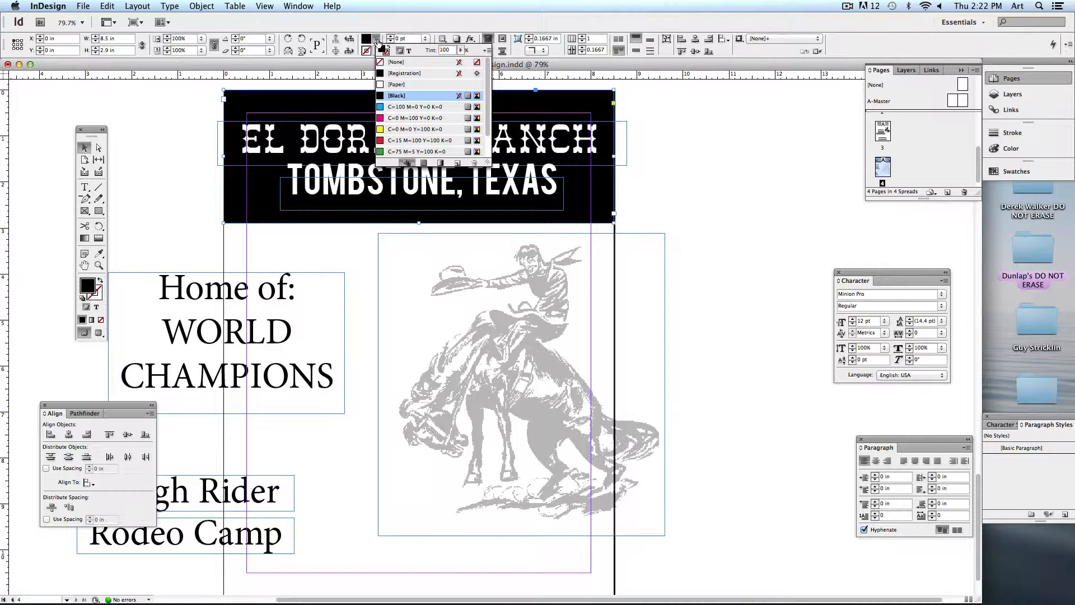
pyautogui.click(400, 107)
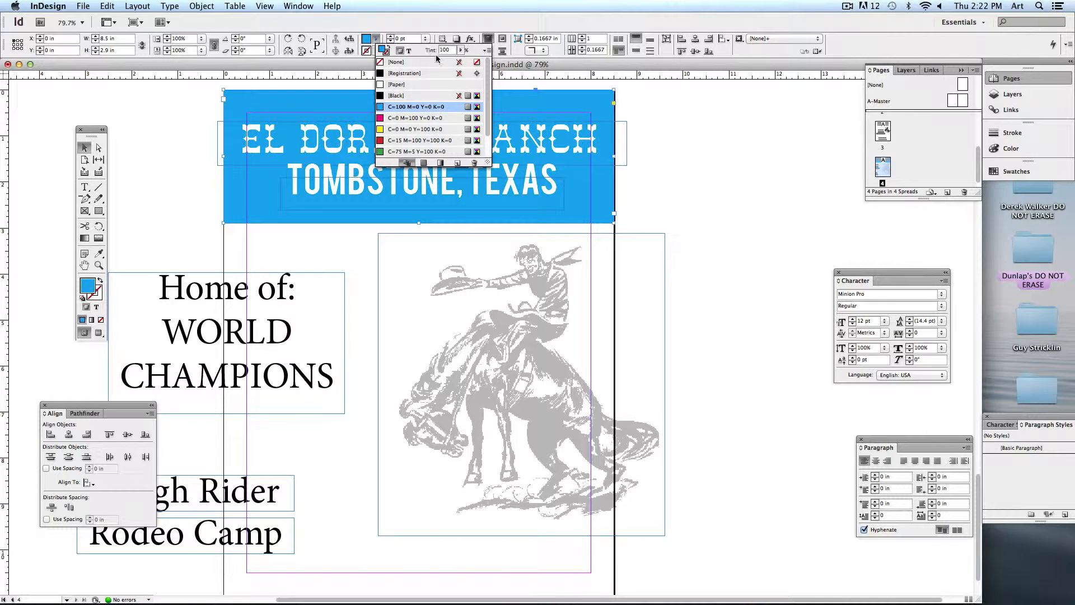
pyautogui.click(460, 50)
pyautogui.moveTo(463, 60)
pyautogui.mouseDown()
pyautogui.moveTo(421, 64)
pyautogui.moveTo(476, 62)
pyautogui.mouseUp()
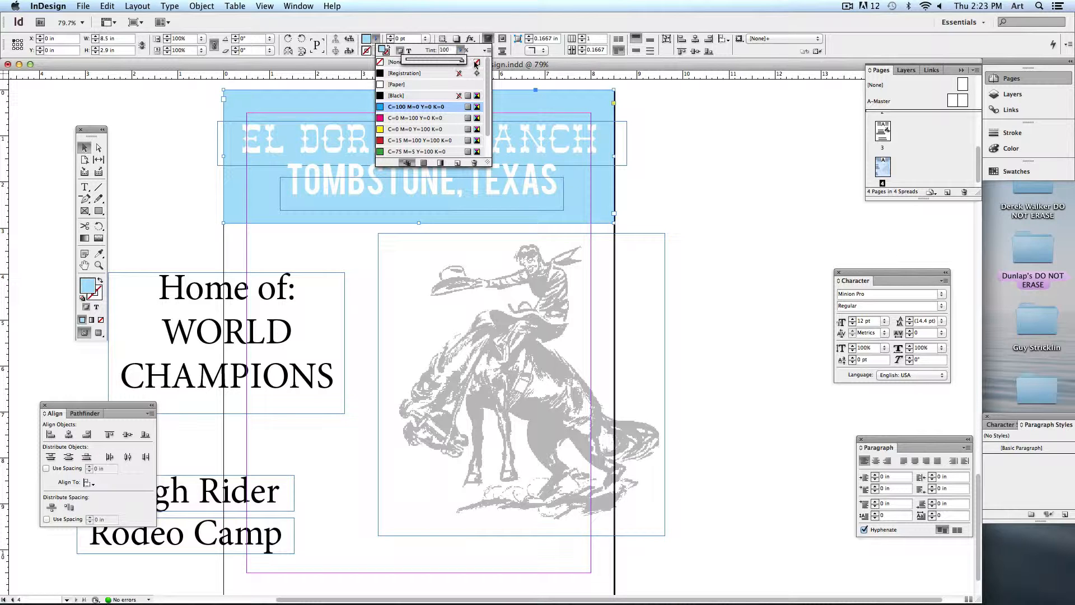
pyautogui.click(420, 96)
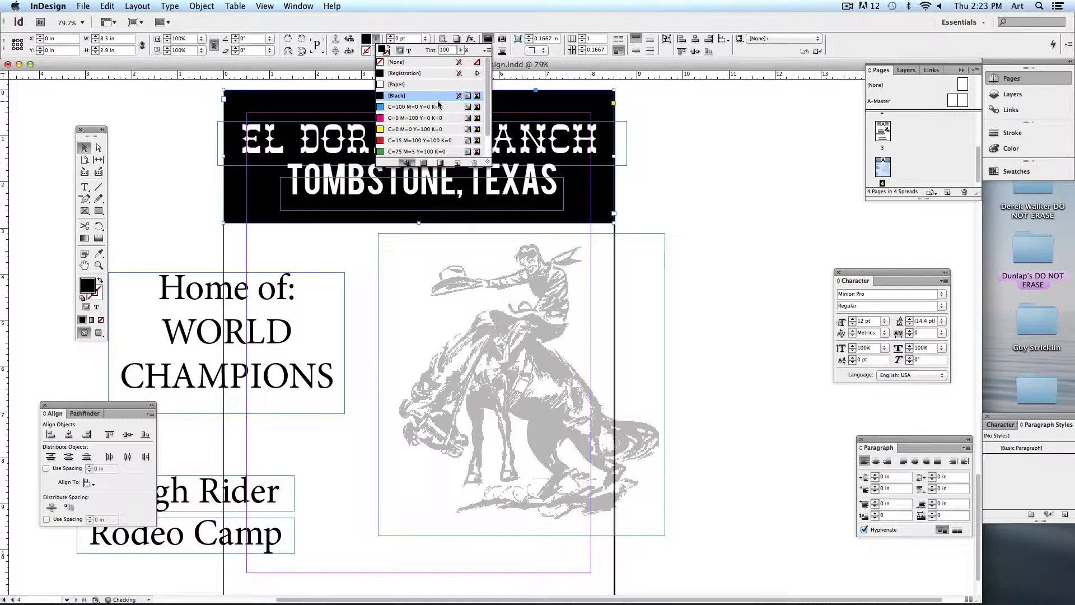
pyautogui.click(171, 111)
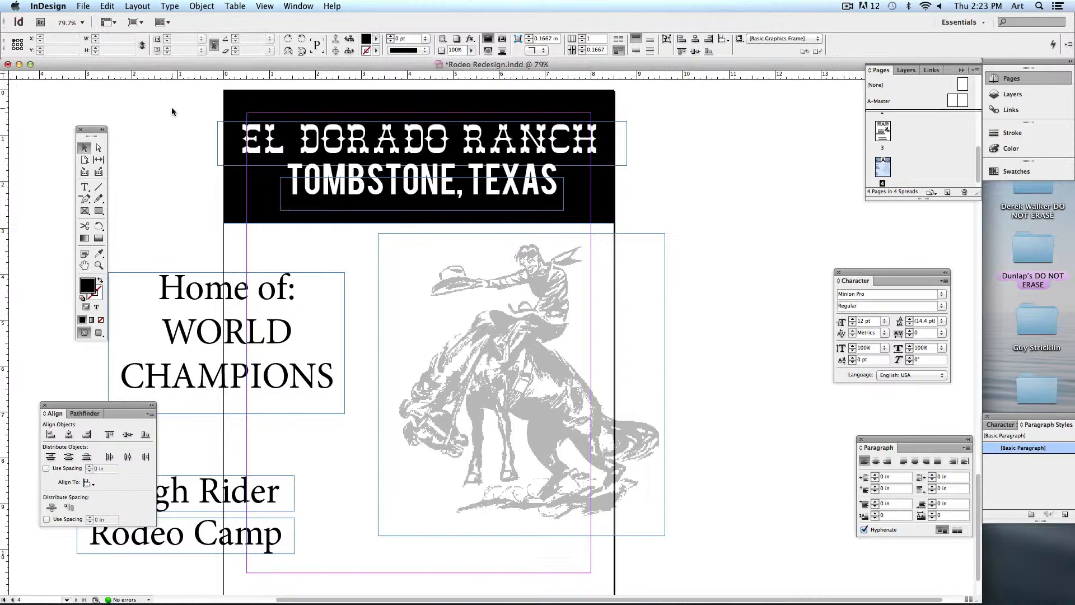
# Step: Move the Home of: World Champions text back toward the page so it overlaps the faded rider image, and deselect it
pyautogui.moveTo(284, 381); pyautogui.dragTo(349, 383)
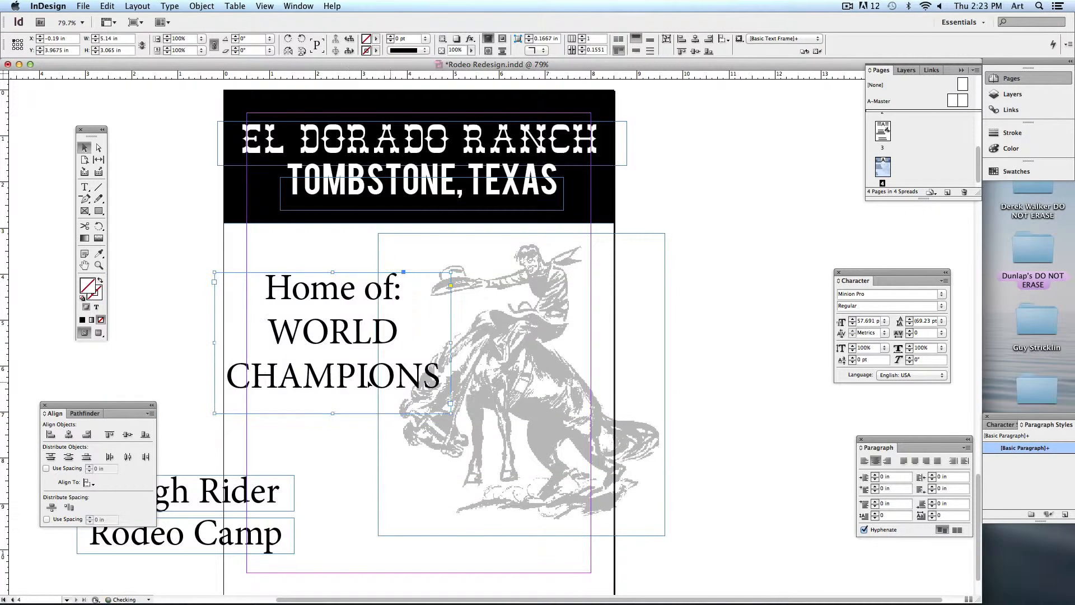
pyautogui.click(170, 305)
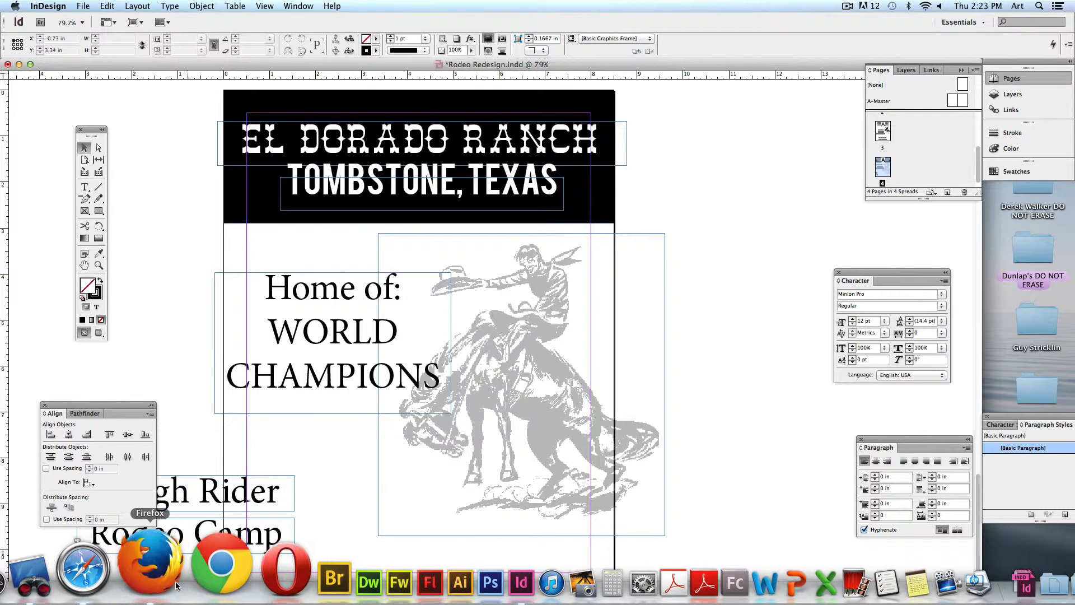
# Step: Switch to Firefox, search Google for "star" in a new tab, and browse the image results
pyautogui.click(171, 582)
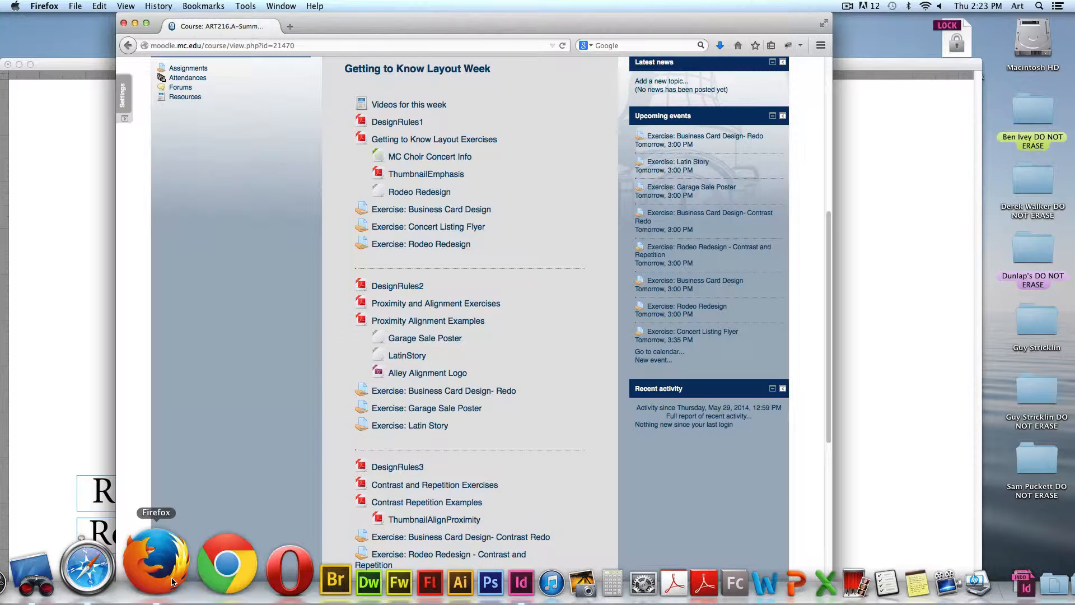
pyautogui.click(291, 26)
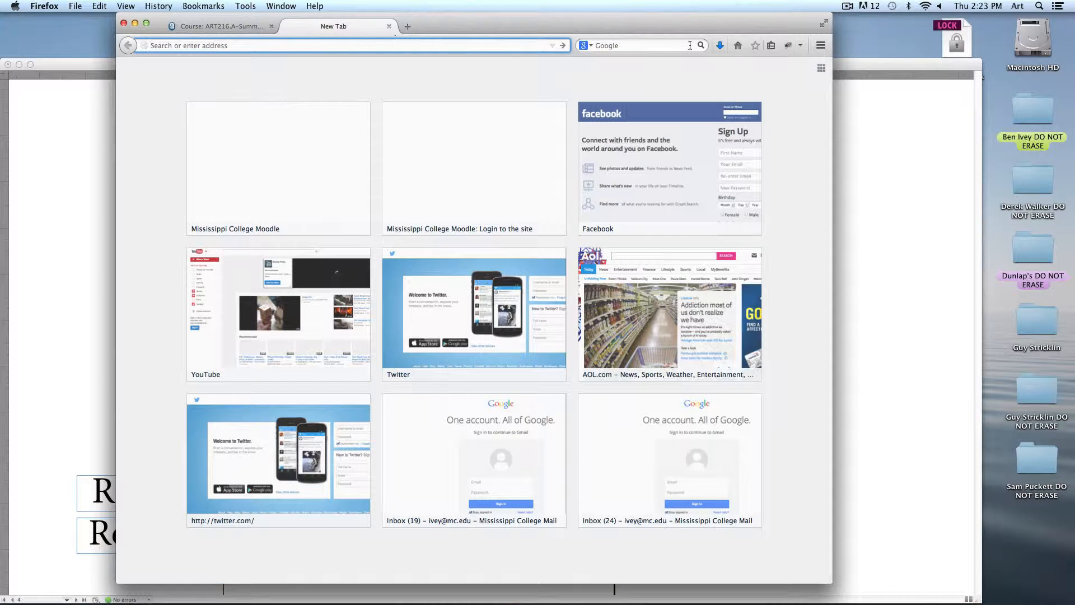
pyautogui.click(663, 45)
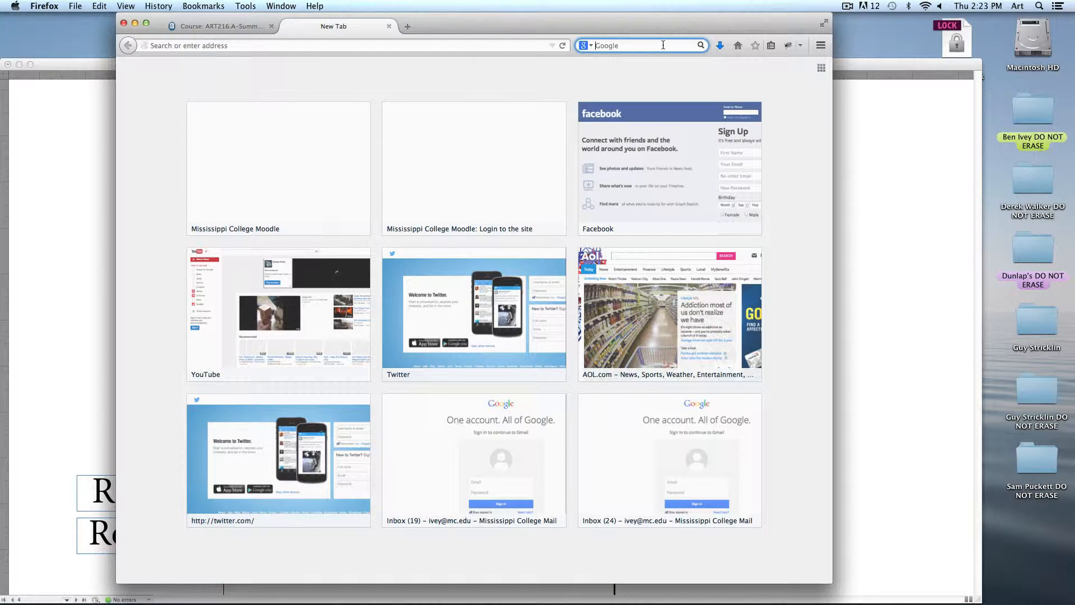
pyautogui.write('star')
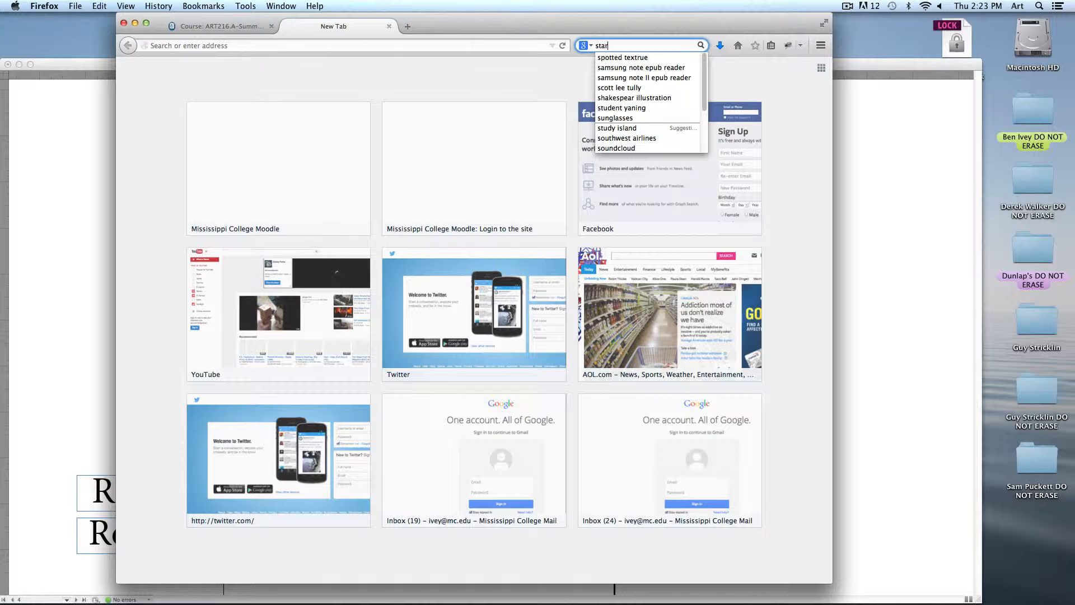
pyautogui.press('Return')
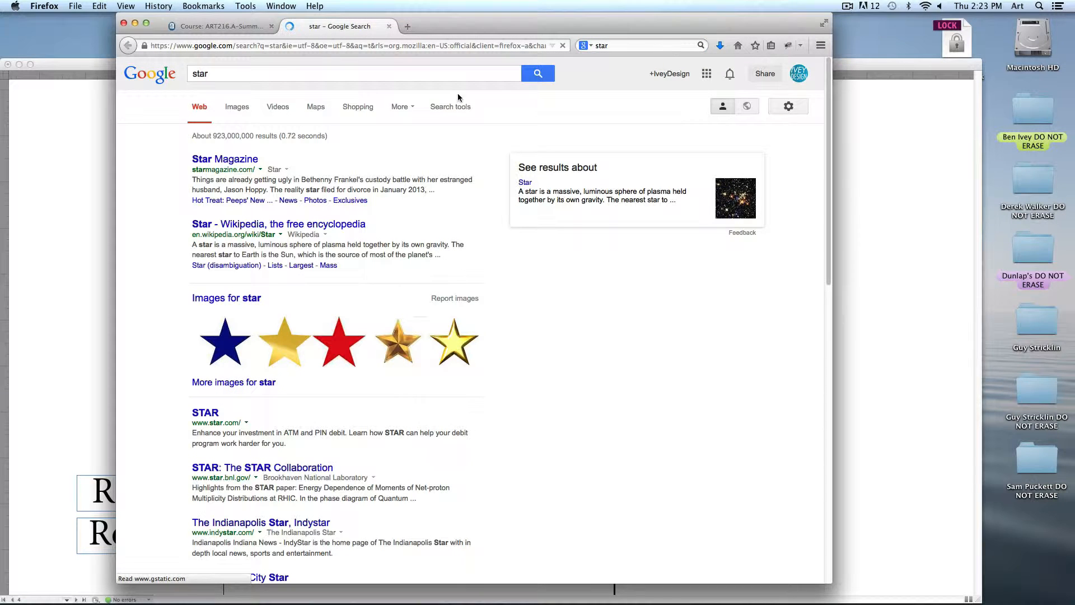
pyautogui.click(238, 110)
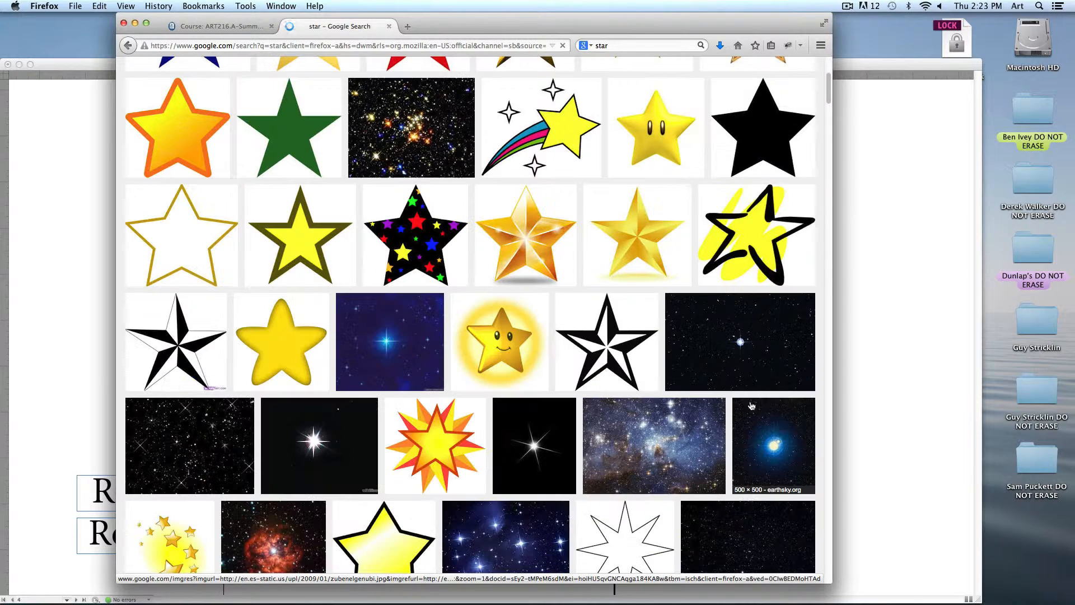
pyautogui.scroll(-5, 775, 403)
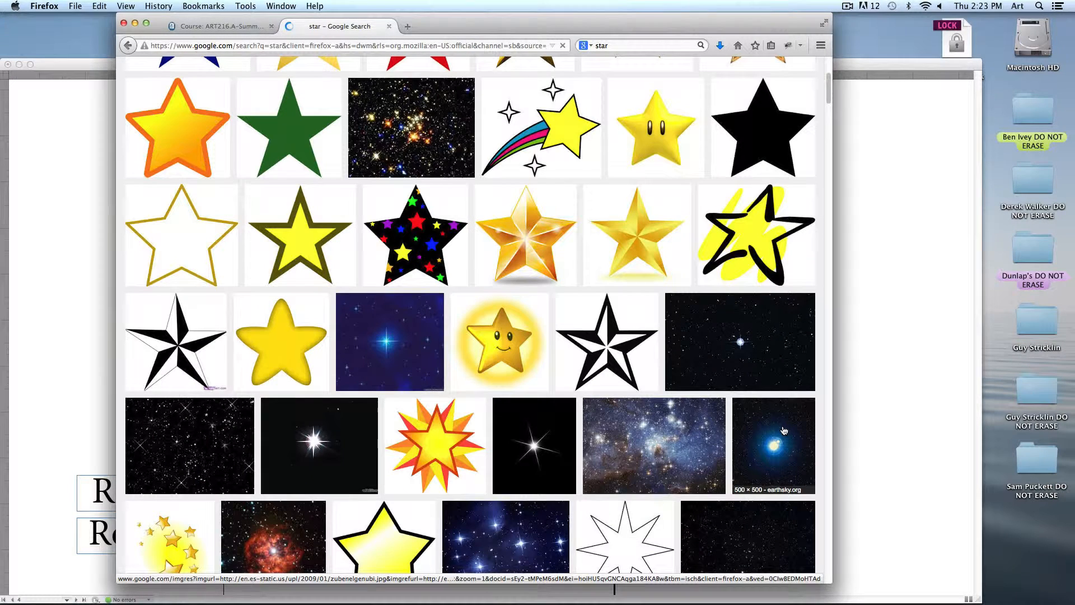
# Step: Open the preview of the black-and-white faceted star with the thick outline and copy the image
pyautogui.click(595, 348)
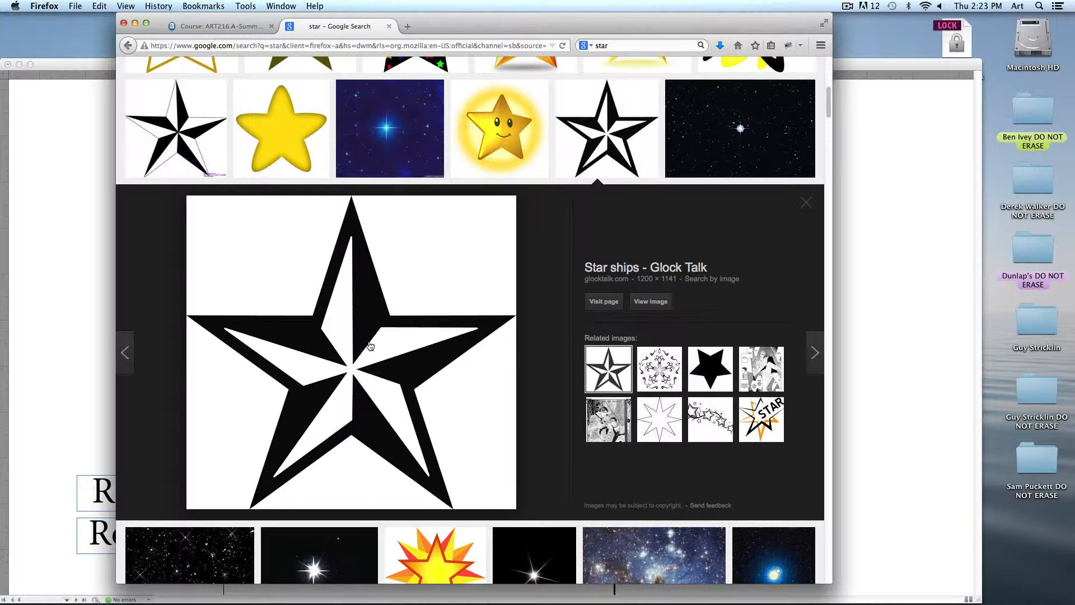
pyautogui.rightClick(328, 294)
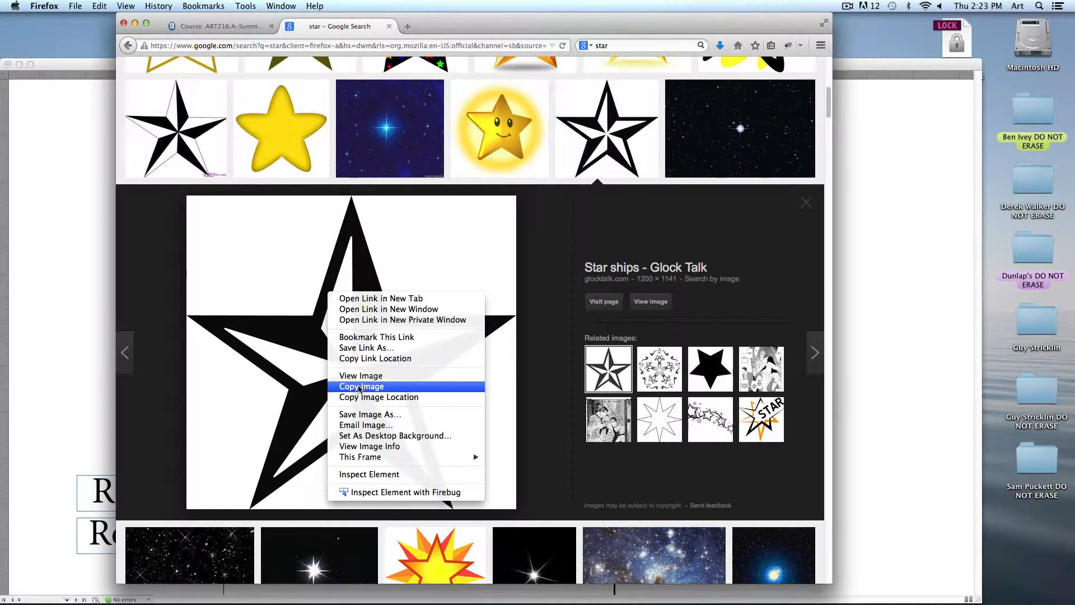
pyautogui.click(375, 390)
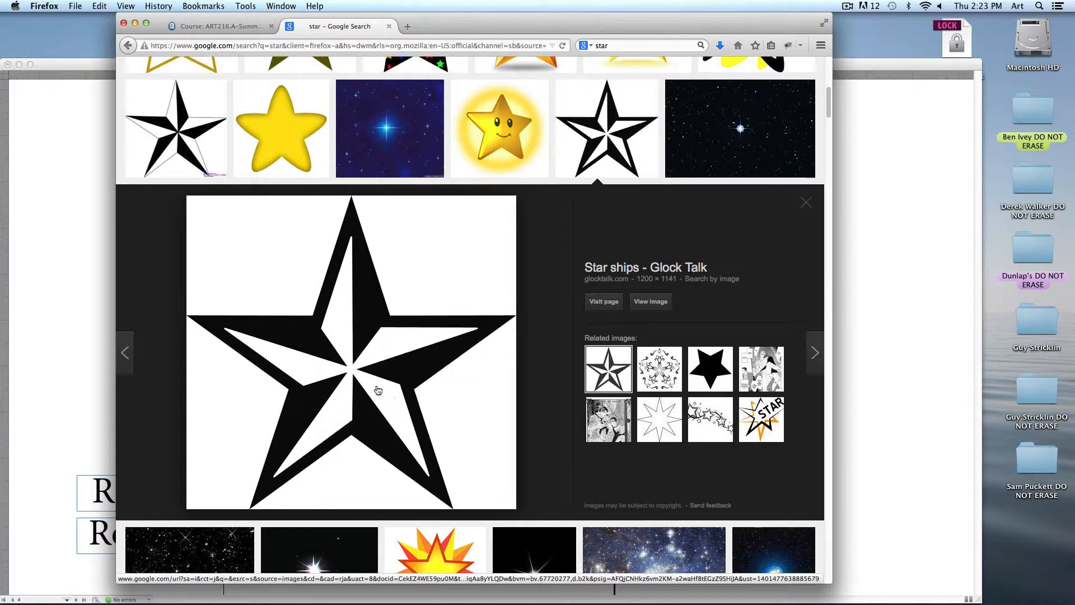
# Step: Switch to InDesign, paste the copied star onto the flyer, and scale it down to about 5.8 by 5.5 in
pyautogui.click(77, 240)
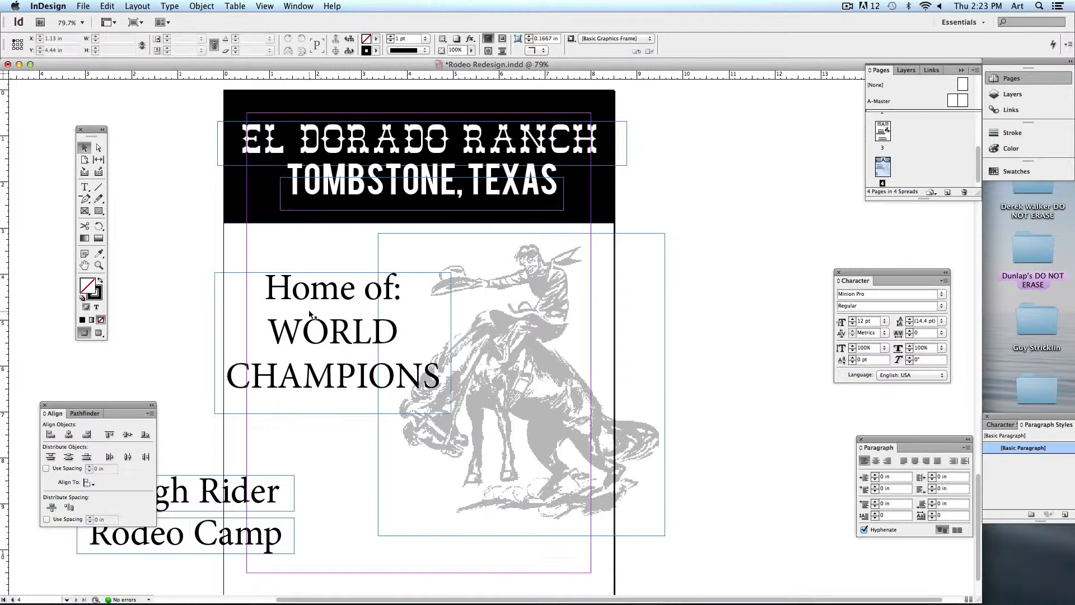
pyautogui.click(107, 7)
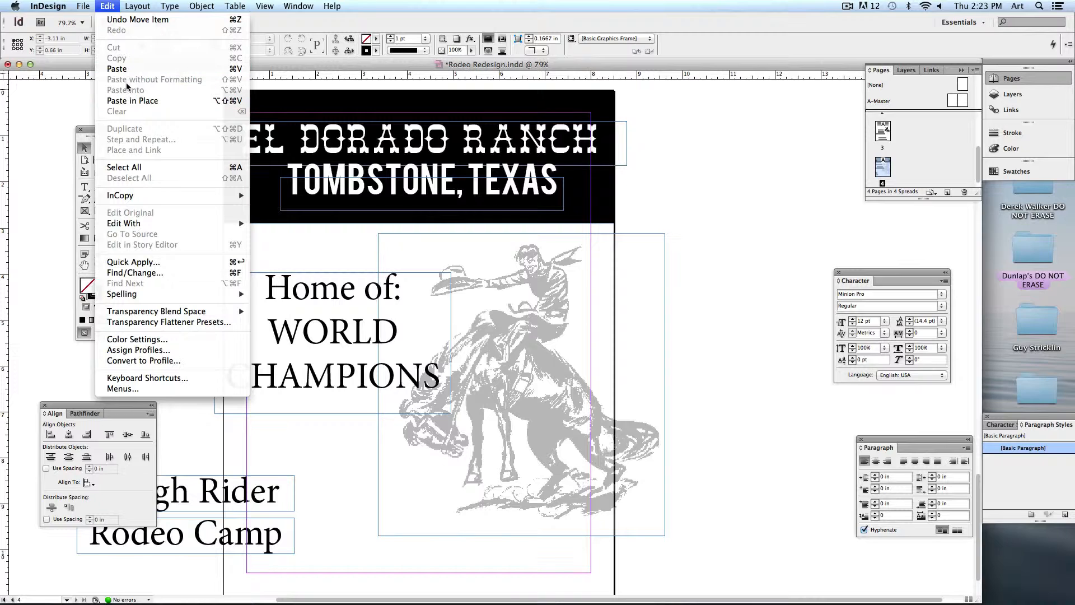
pyautogui.click(119, 68)
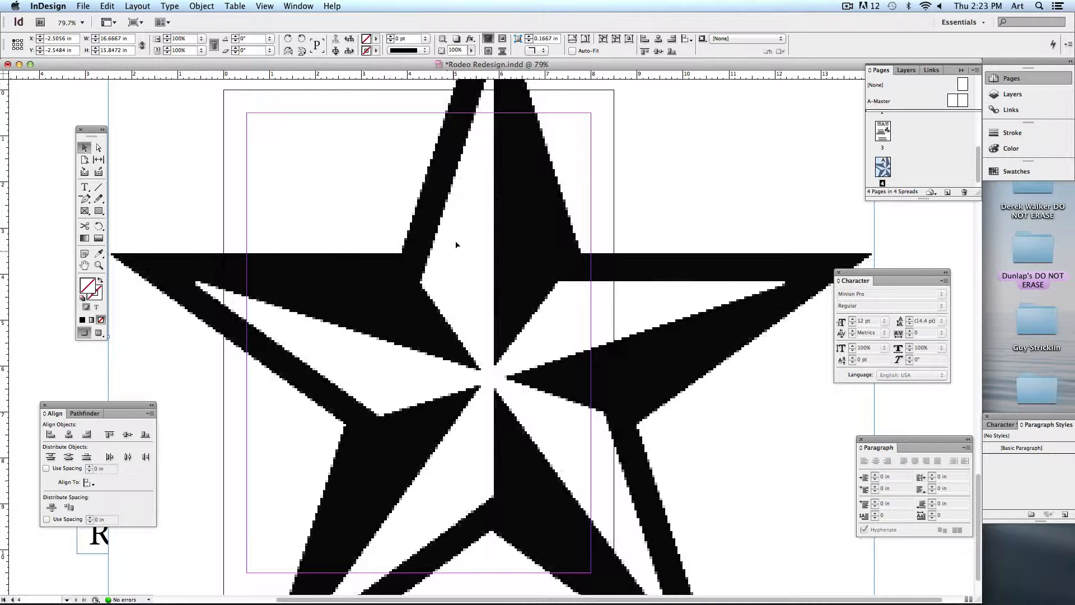
pyautogui.moveTo(456, 245); pyautogui.dragTo(524, 242)
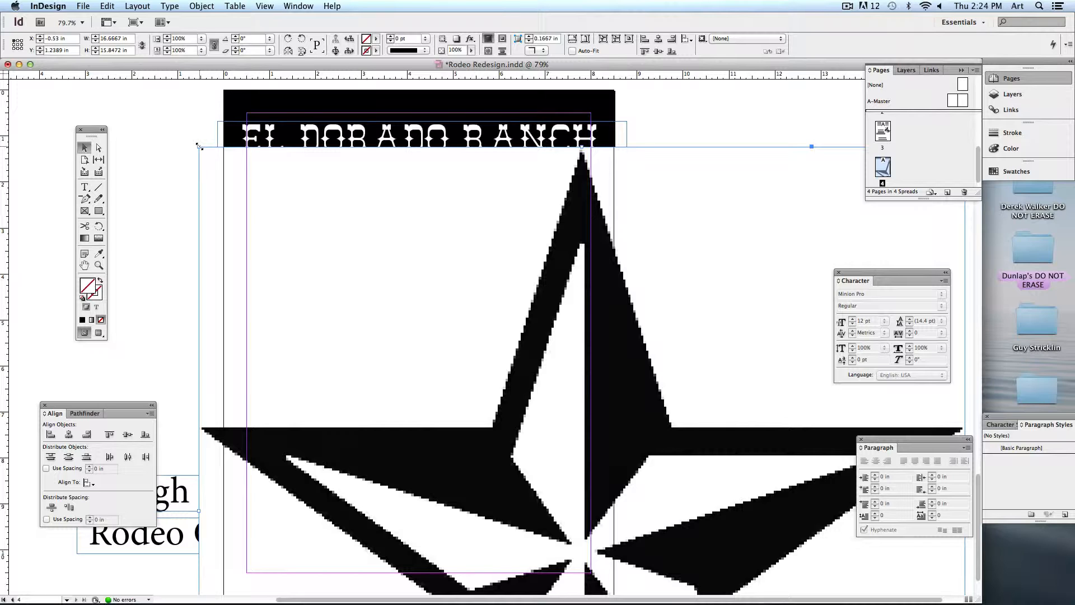
pyautogui.moveTo(197, 146); pyautogui.dragTo(648, 506)
pyautogui.moveTo(700, 542); pyautogui.dragTo(316, 233)
pyautogui.moveTo(171, 133); pyautogui.dragTo(349, 253)
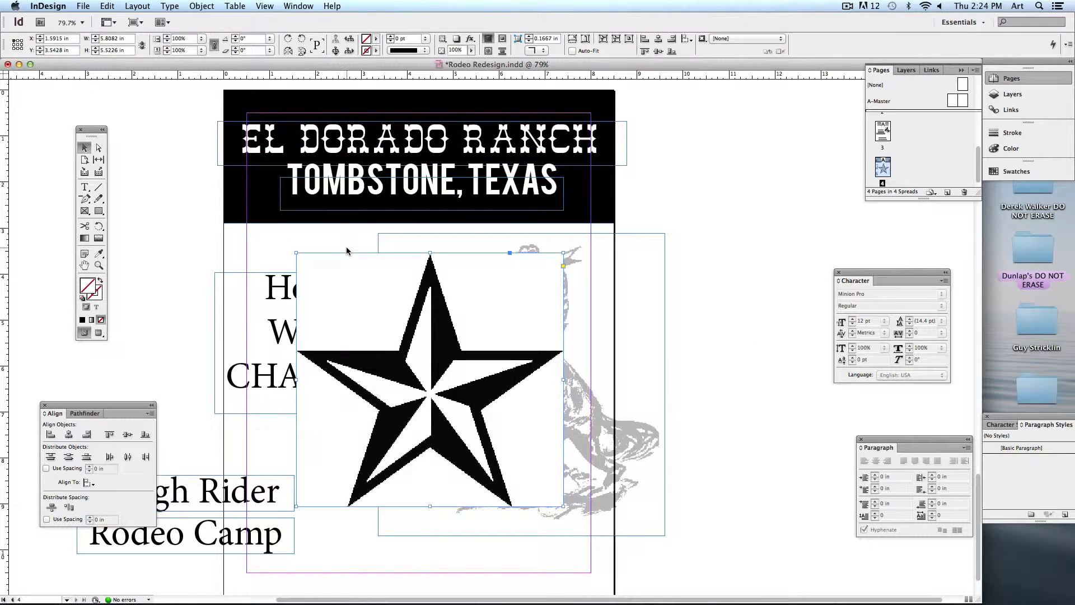
# Step: Shrink the star to about 2.5 in wide beside the rider, and move the Home of: World Champions text off the page's right side
pyautogui.moveTo(564, 270); pyautogui.dragTo(623, 311)
pyautogui.moveTo(549, 370); pyautogui.dragTo(253, 373)
pyautogui.moveTo(340, 286); pyautogui.dragTo(786, 218)
pyautogui.moveTo(278, 332); pyautogui.dragTo(336, 291)
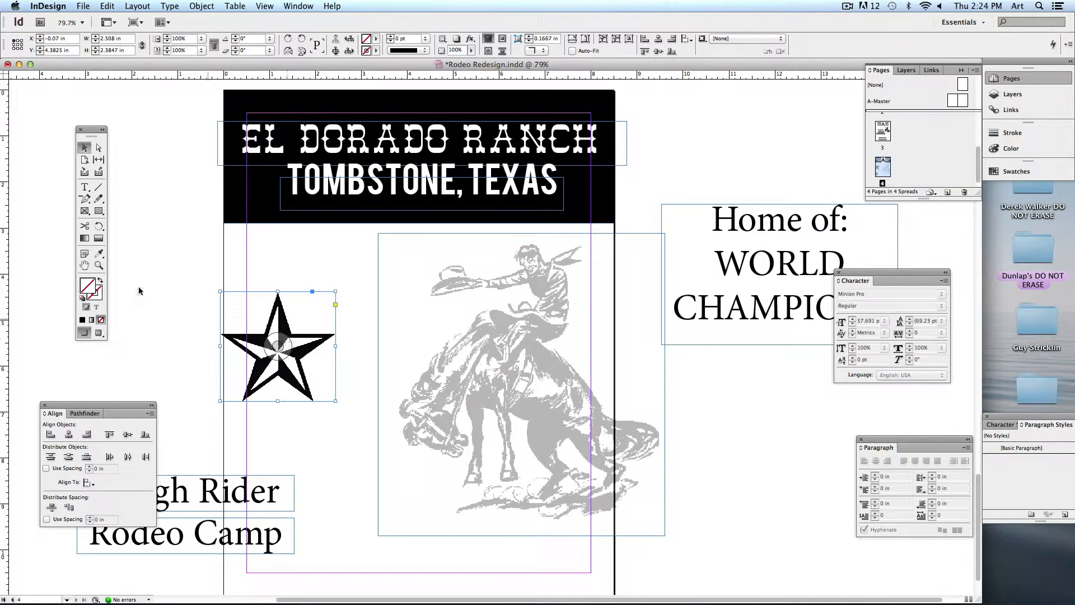
# Step: Scale the star down further, position it just below the black header at the page's left margin, and deselect it
pyautogui.moveTo(305, 303); pyautogui.dragTo(328, 271)
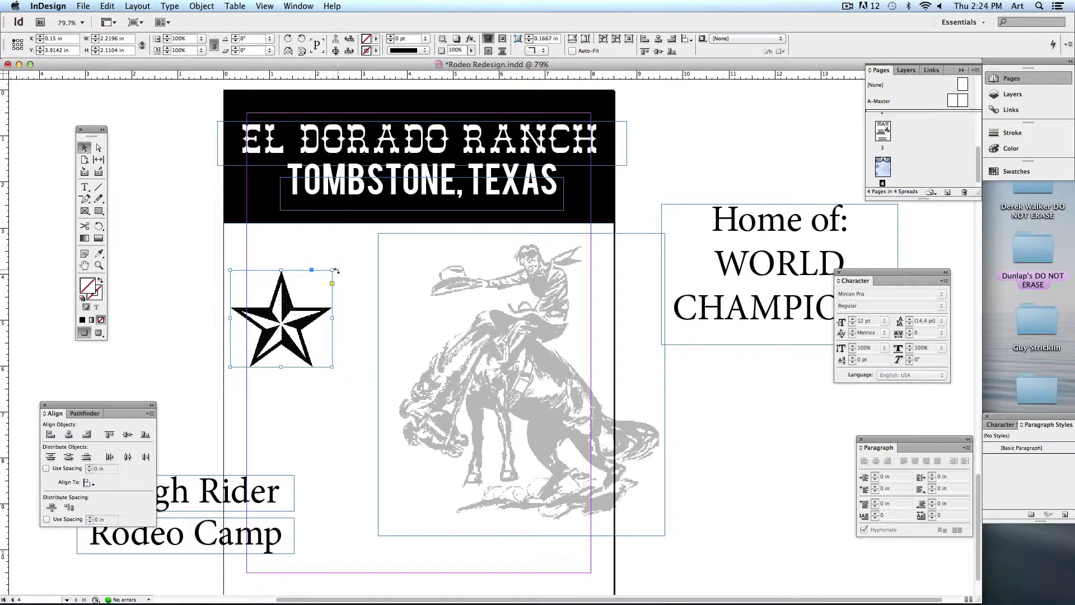
pyautogui.moveTo(331, 271); pyautogui.dragTo(283, 251)
pyautogui.click(176, 297)
pyautogui.click(154, 263)
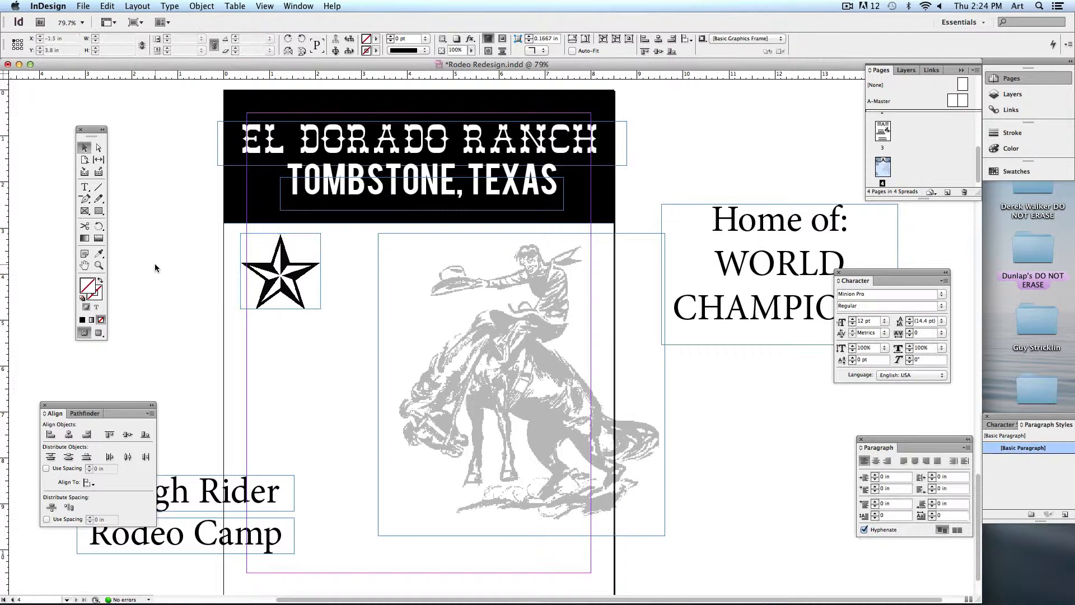
pyautogui.click(273, 268)
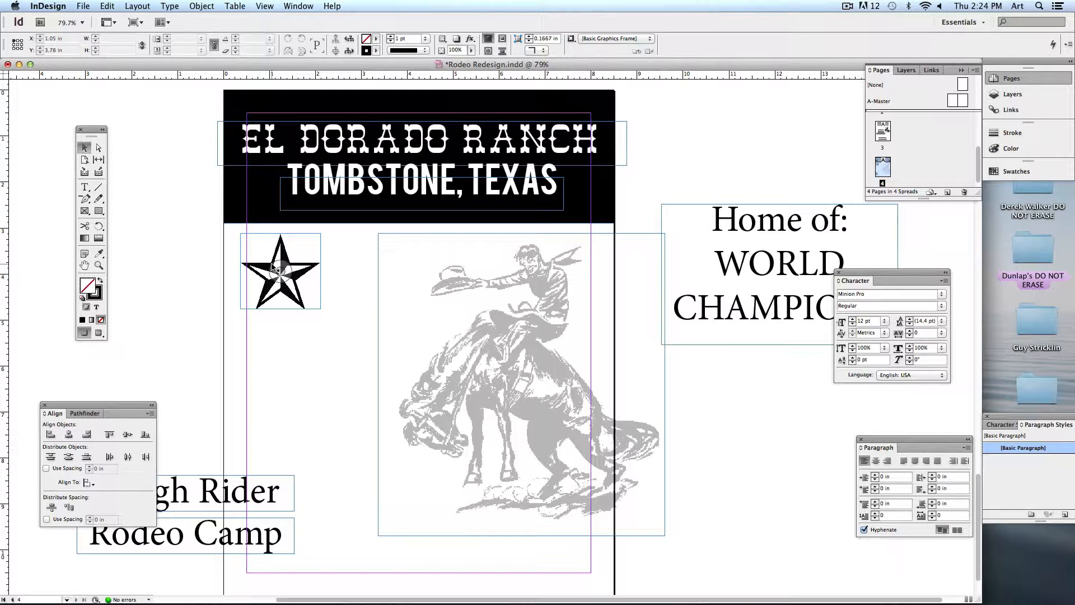
# Step: Try the yellow rounded star from the Firefox image results by copying and pasting it into the InDesign flyer, and undo the paste
pyautogui.moveTo(325, 587)
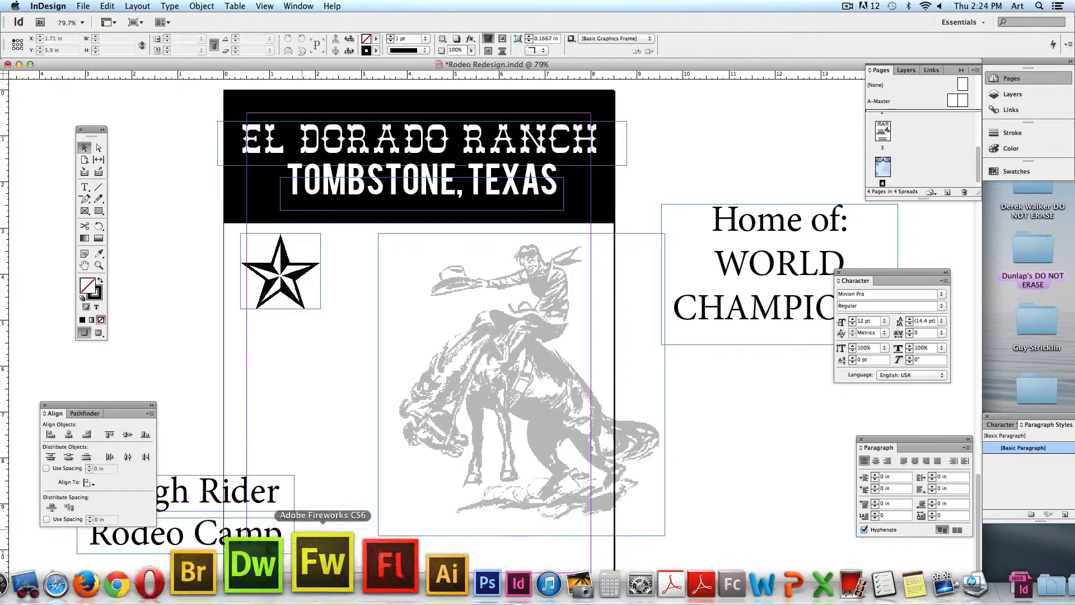
pyautogui.click(157, 573)
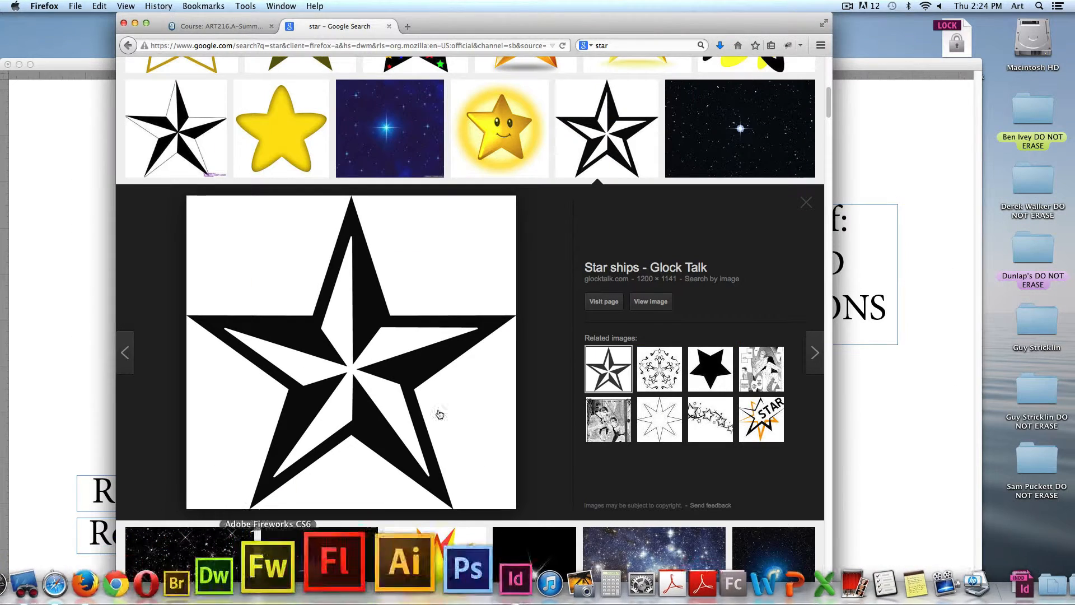
pyautogui.click(319, 169)
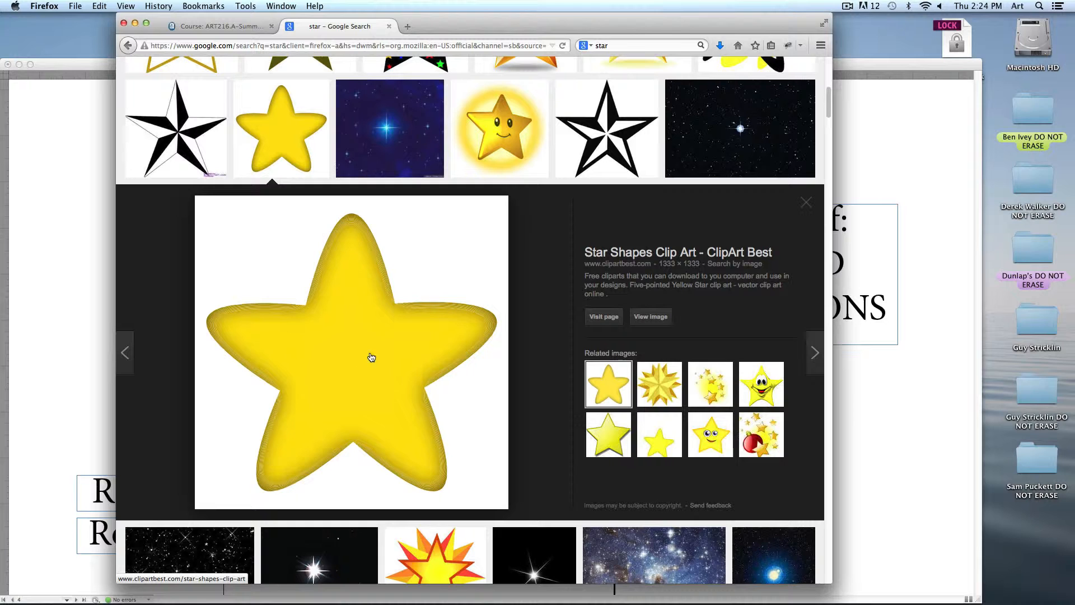
pyautogui.rightClick(338, 297)
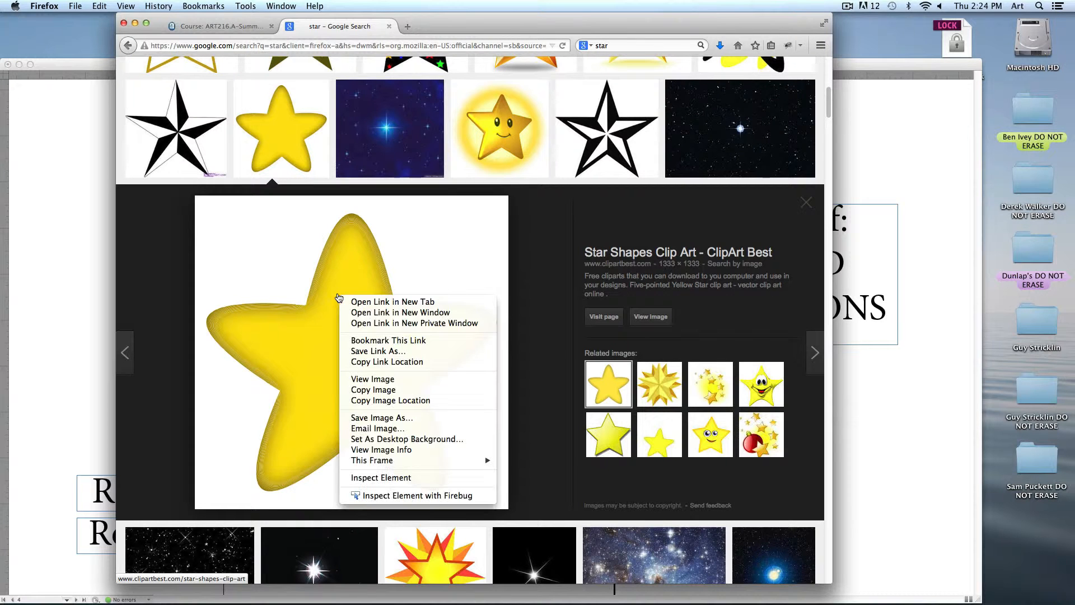
pyautogui.click(365, 390)
pyautogui.click(82, 251)
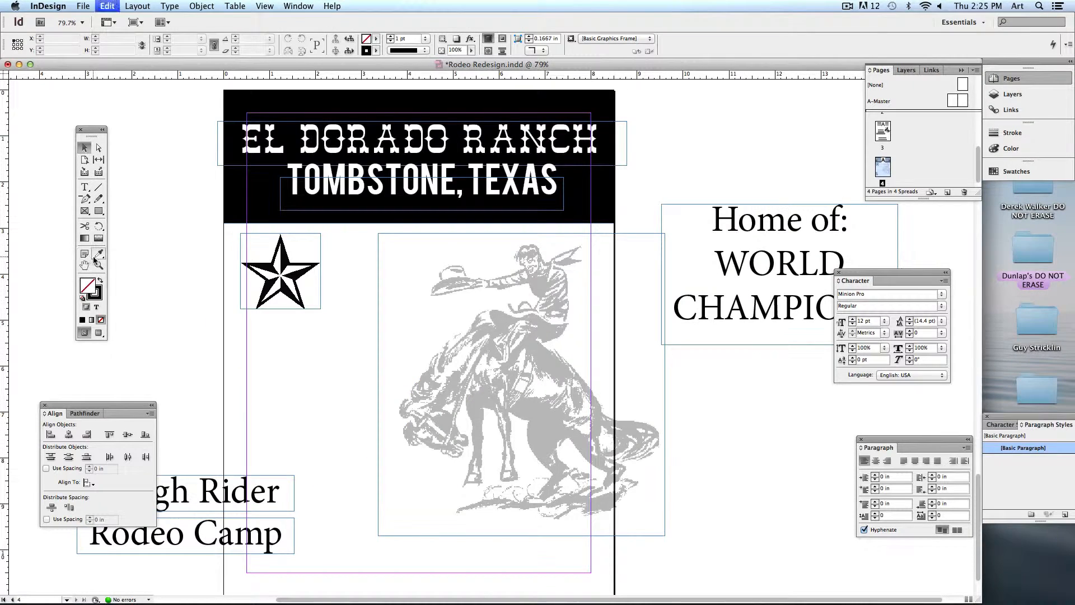
pyautogui.press('super+v')
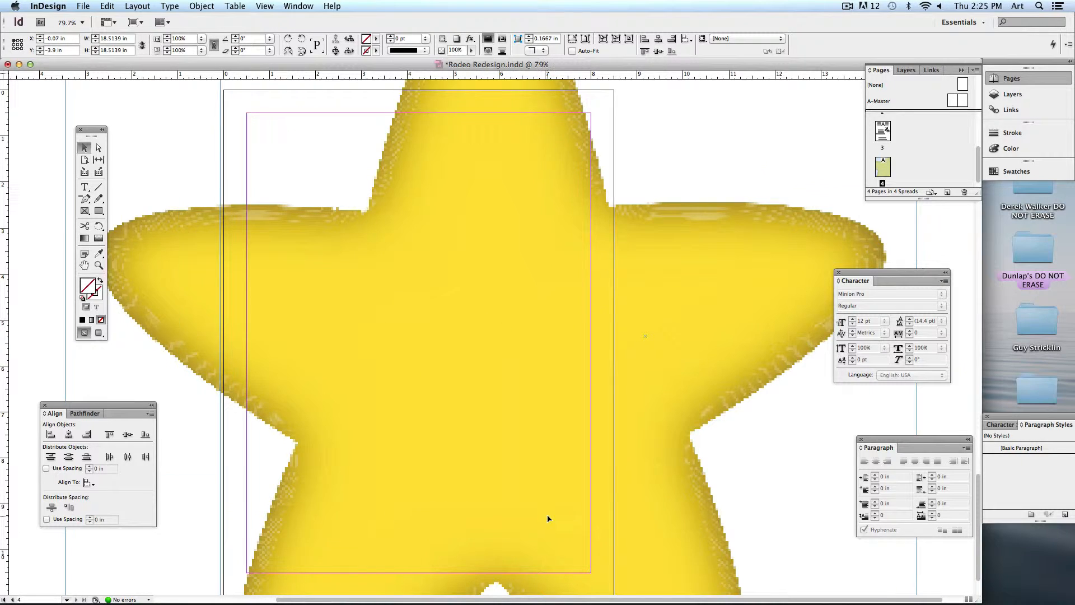
pyautogui.press('super+z')
pyautogui.press('super+z')
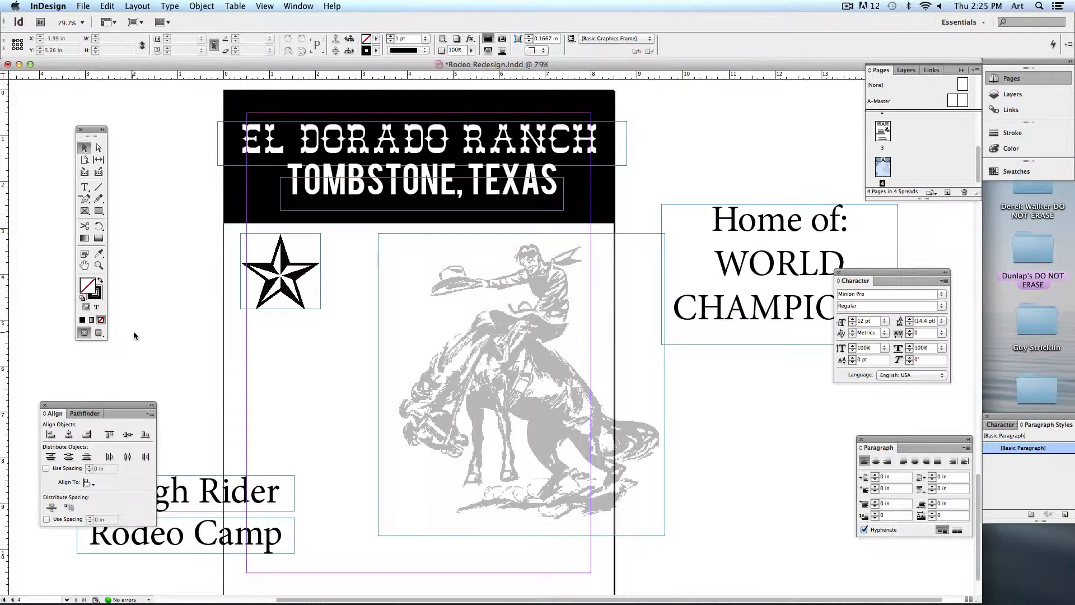
pyautogui.click(88, 6)
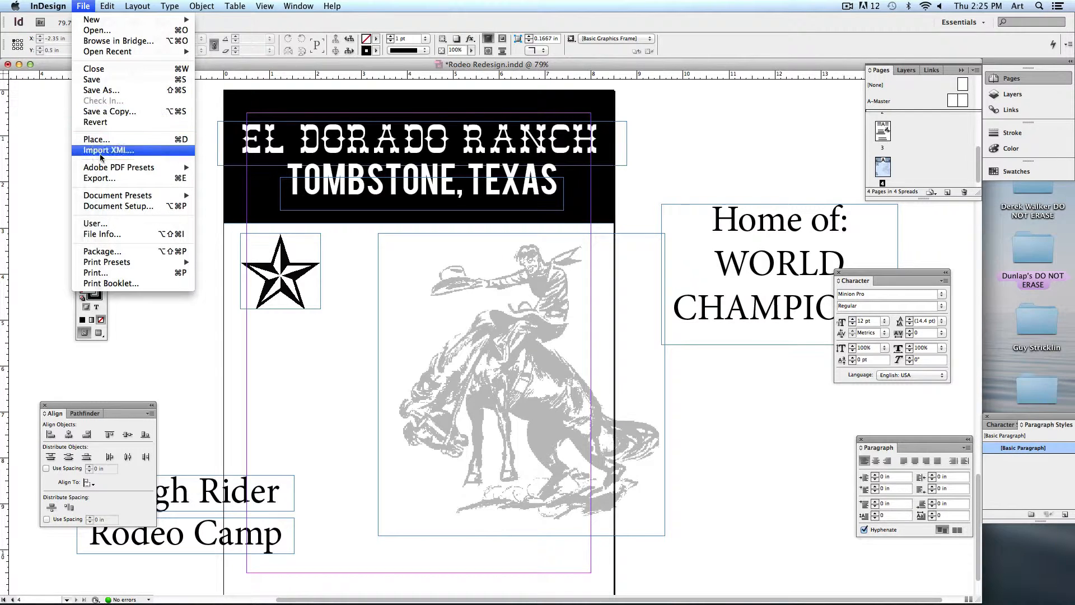
pyautogui.moveTo(102, 167)
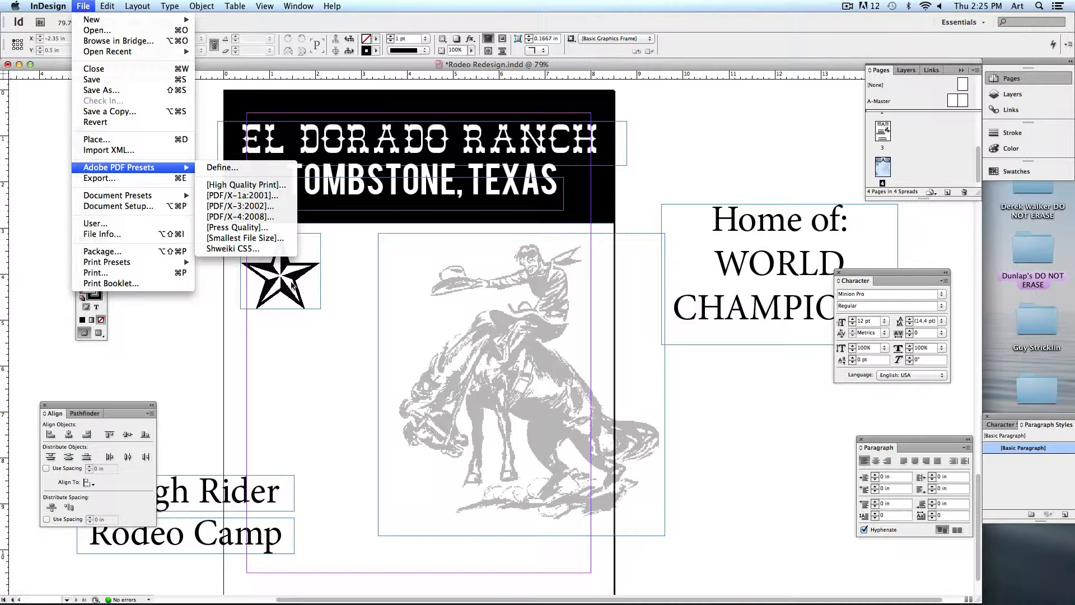
pyautogui.click(204, 297)
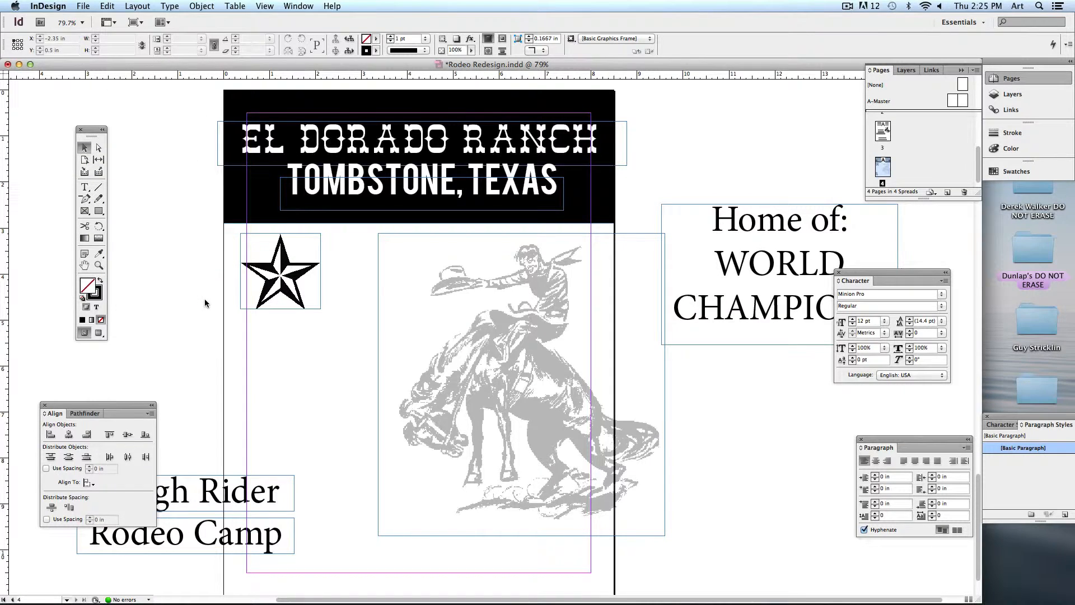
# Step: Switch to Firefox, look through the exercise list on the ART216 course page, and return to the InDesign flyer
pyautogui.moveTo(331, 601)
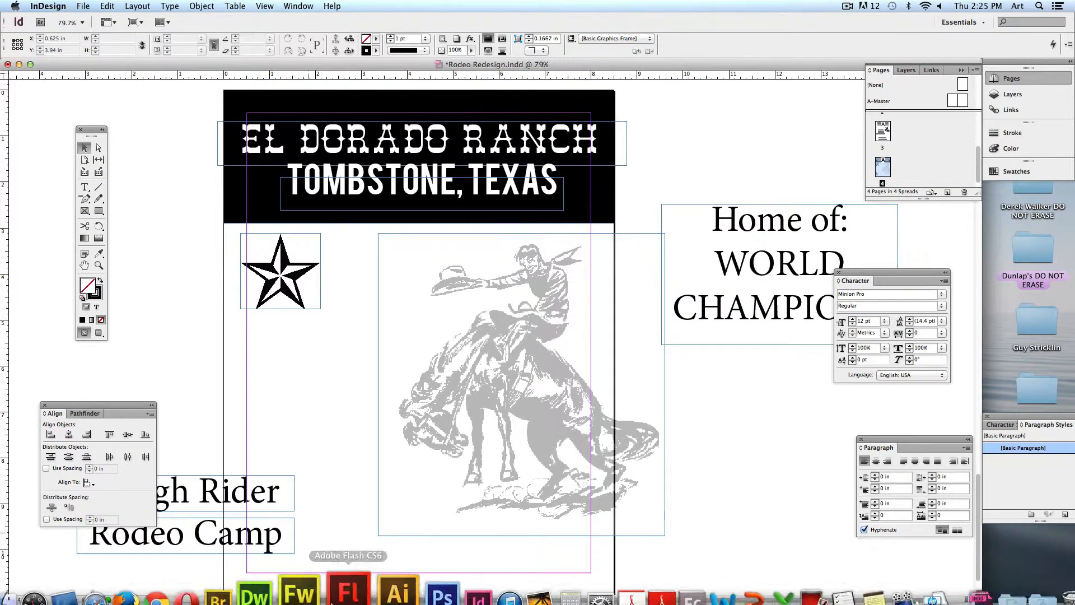
pyautogui.click(128, 598)
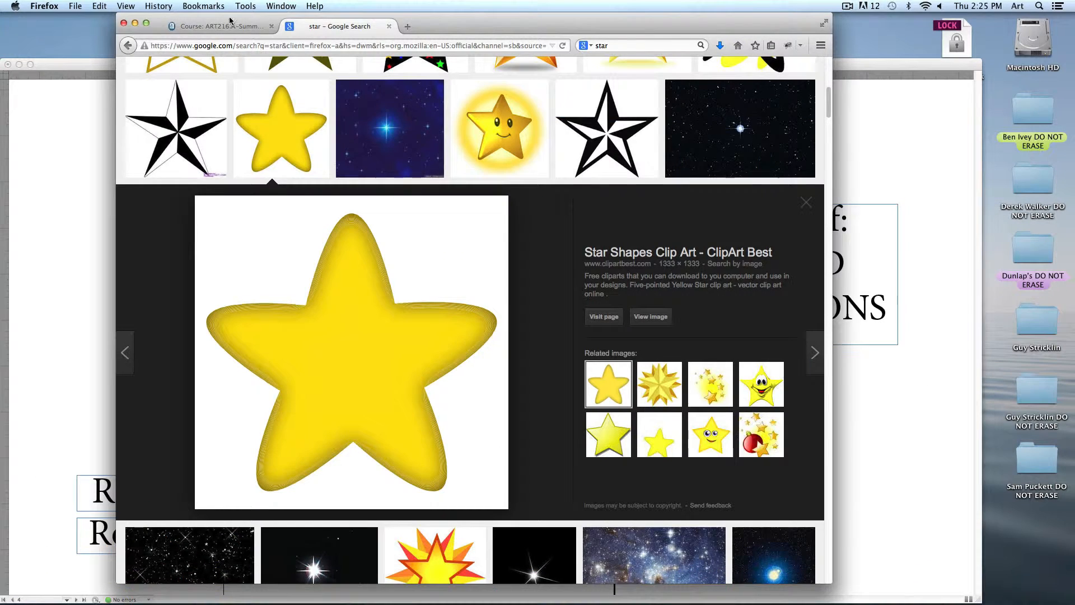
pyautogui.click(215, 27)
pyautogui.scroll(-3, 344, 351)
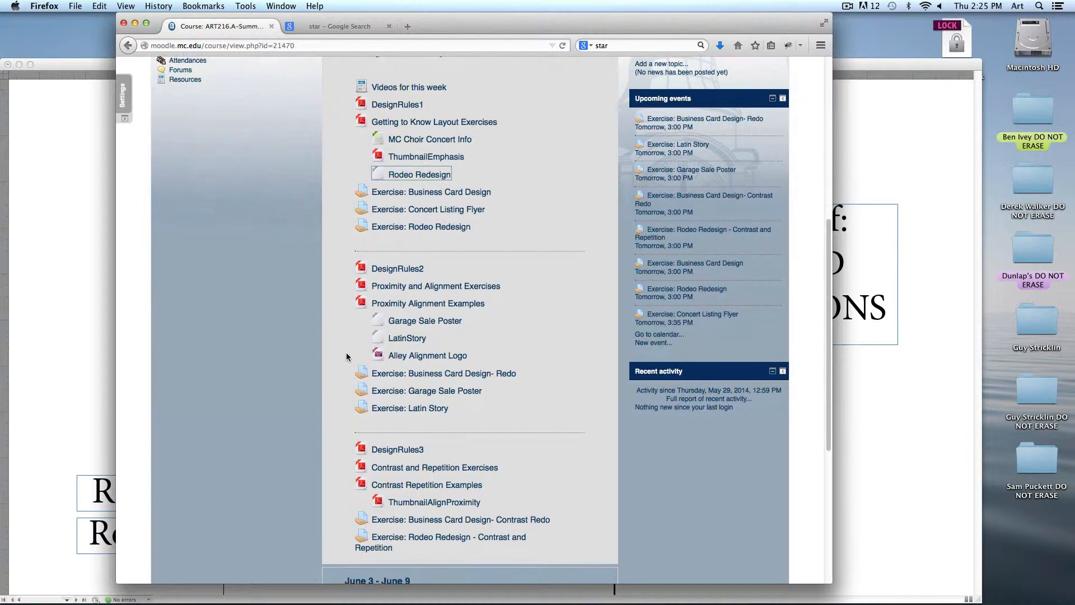
pyautogui.click(303, 185)
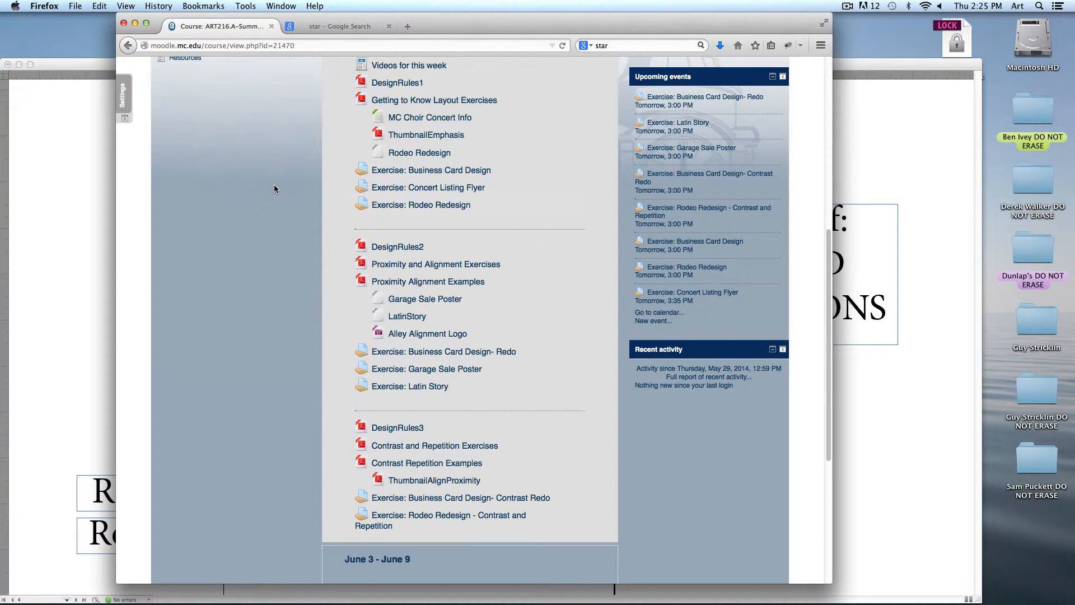
pyautogui.click(890, 158)
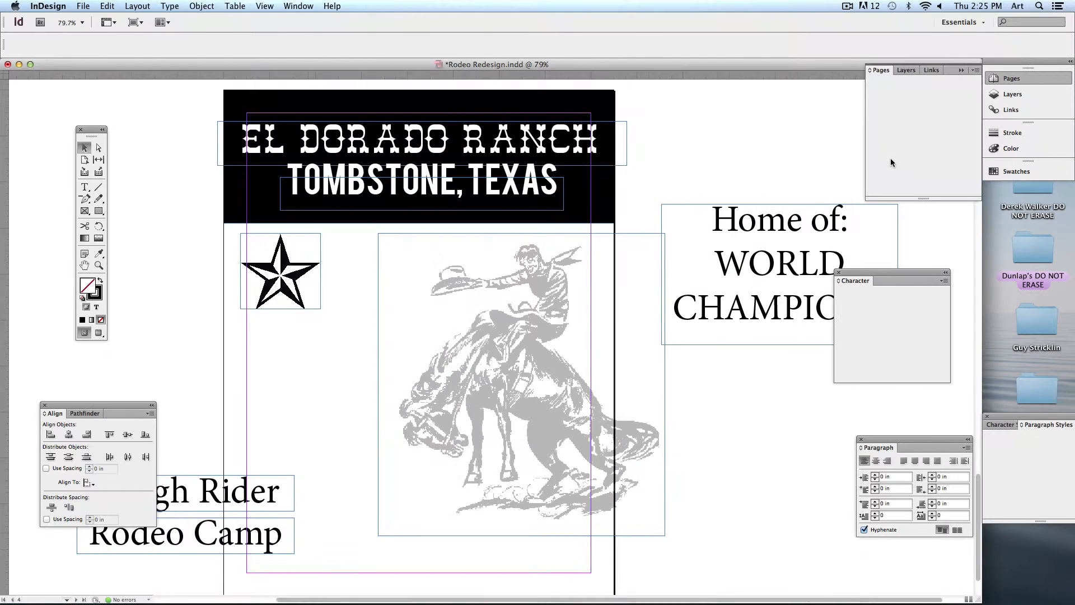
# Step: Switch to Remote Desktop and try to quit it while its screen sharing tasks are active
pyautogui.moveTo(42, 600)
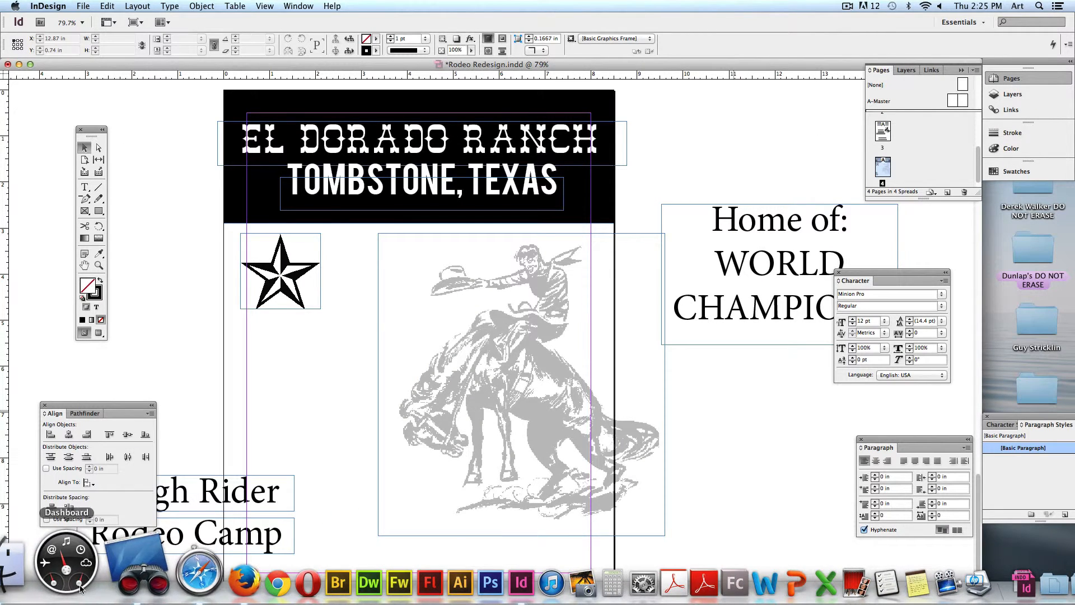
pyautogui.click(96, 582)
pyautogui.press('super+q')
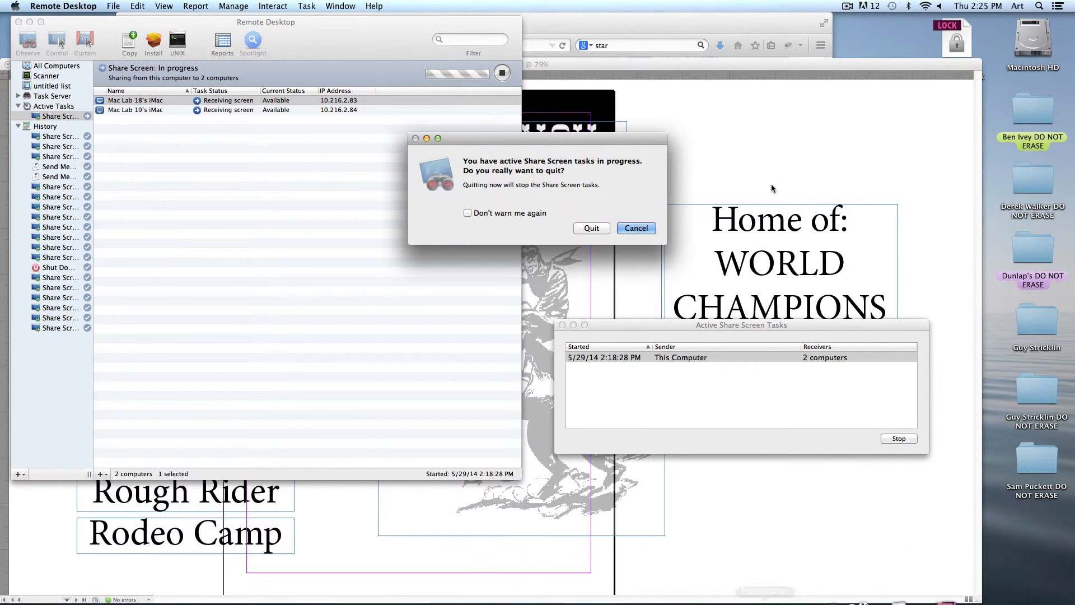
pyautogui.press('Return')
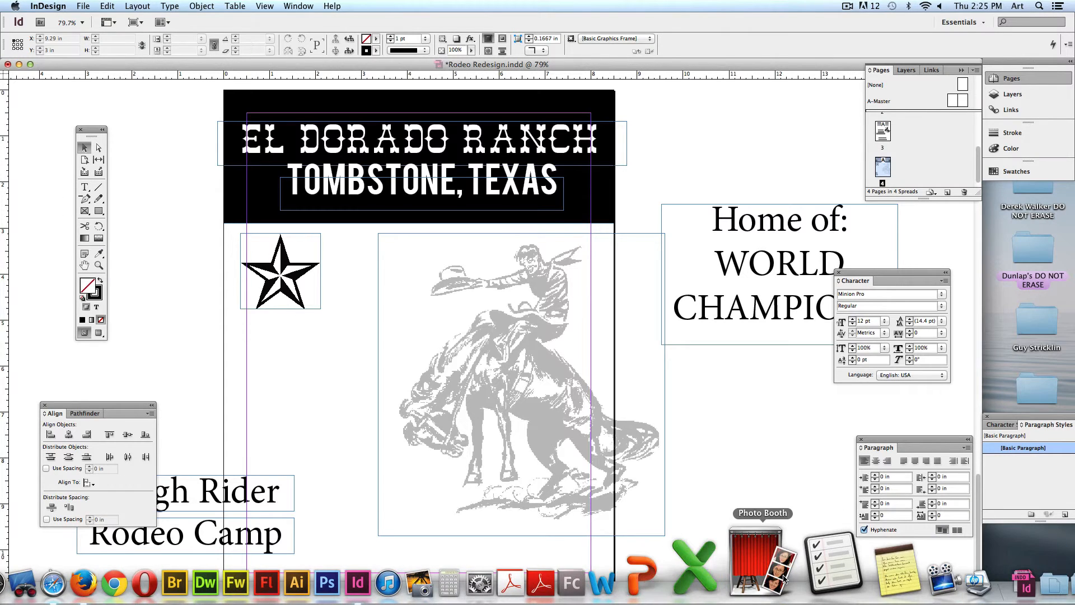